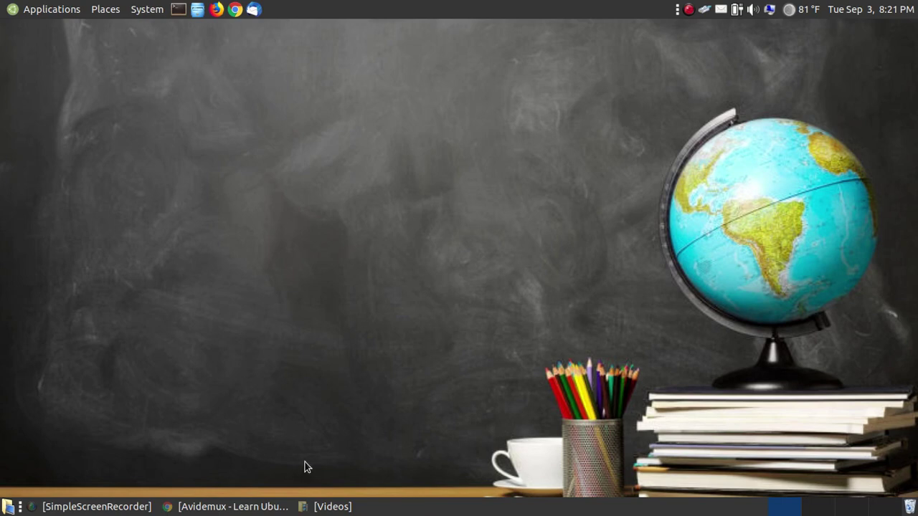
# Restore the Chrome window showing the Learn Ubuntu MATE Avidemux page from the taskbar
pyautogui.click(304, 506)
# Bring back the Avidemux guide page in Chrome and scroll down through it
pyautogui.click(228, 507)
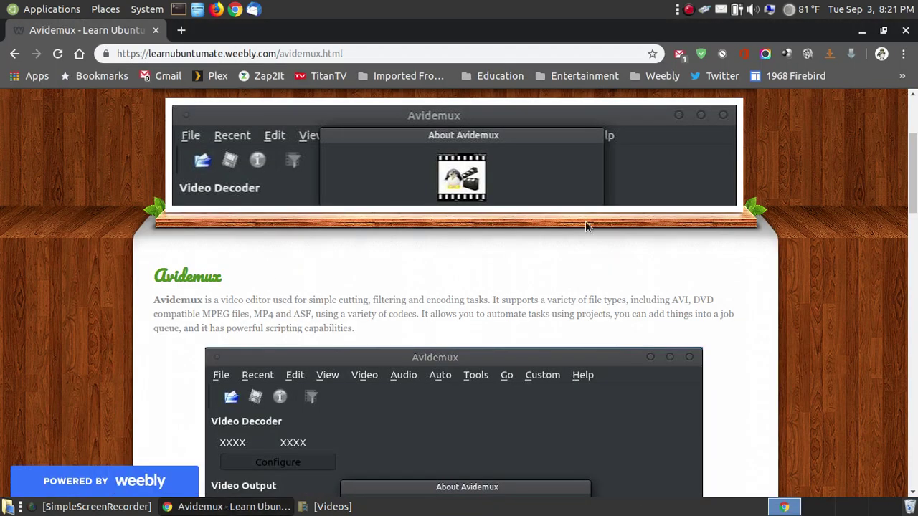
pyautogui.moveTo(913, 174); pyautogui.dragTo(914, 318)
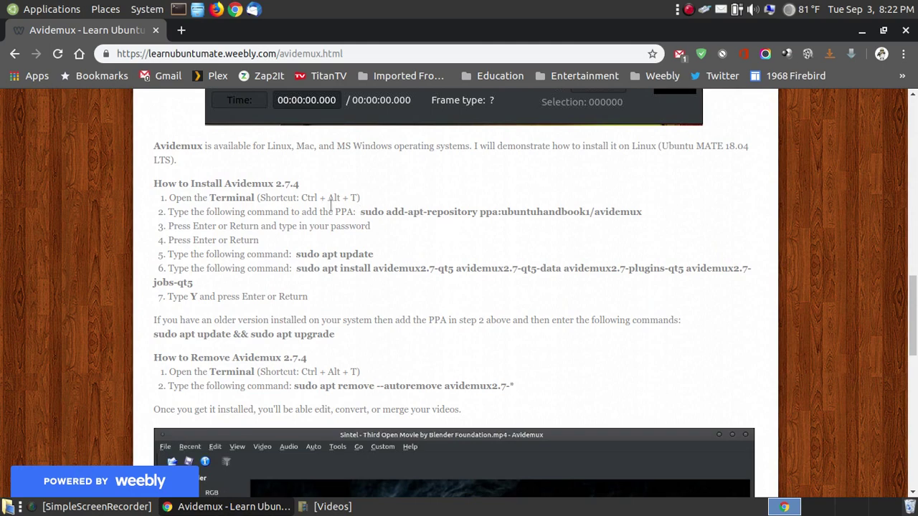
pyautogui.scroll(-2, 493, 228)
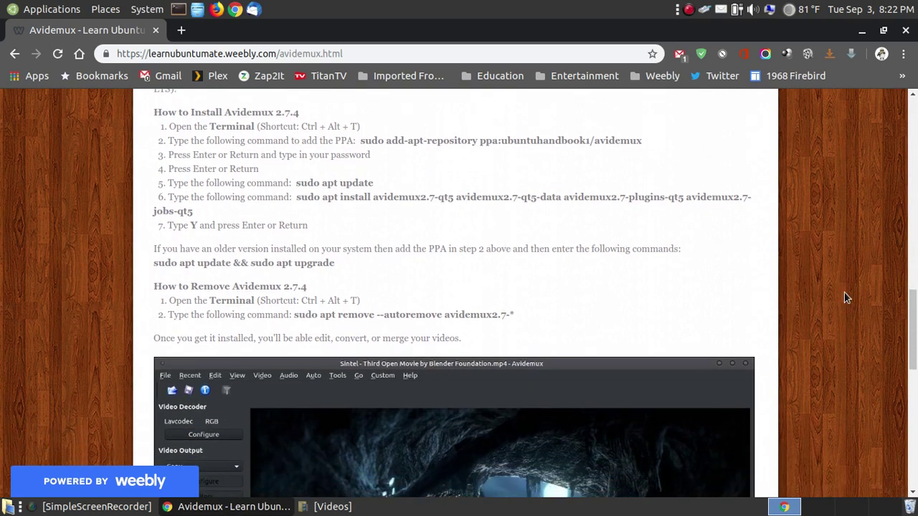
pyautogui.scroll(-7, 843, 297)
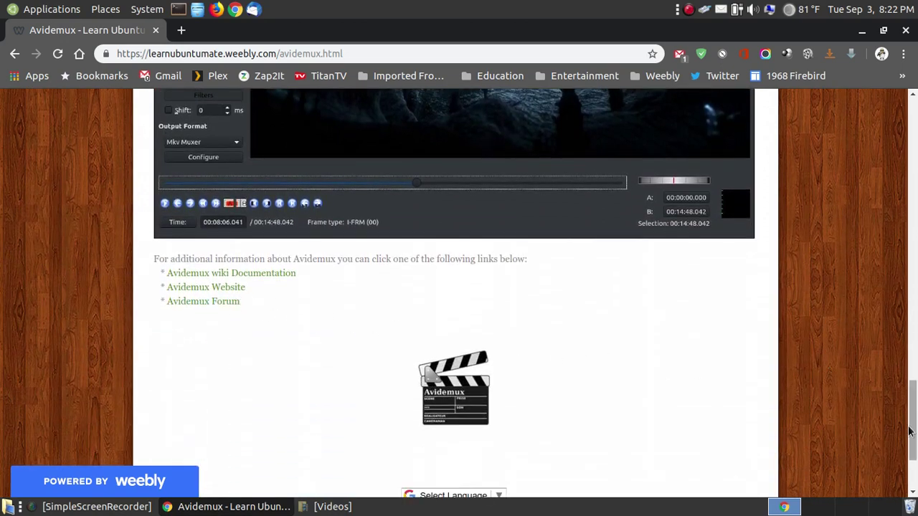
pyautogui.moveTo(912, 429); pyautogui.dragTo(852, 172)
# Open Additional Software > Sound & Video > Avidemux > Merge Videos, then minimize Chrome
pyautogui.moveTo(445, 219)
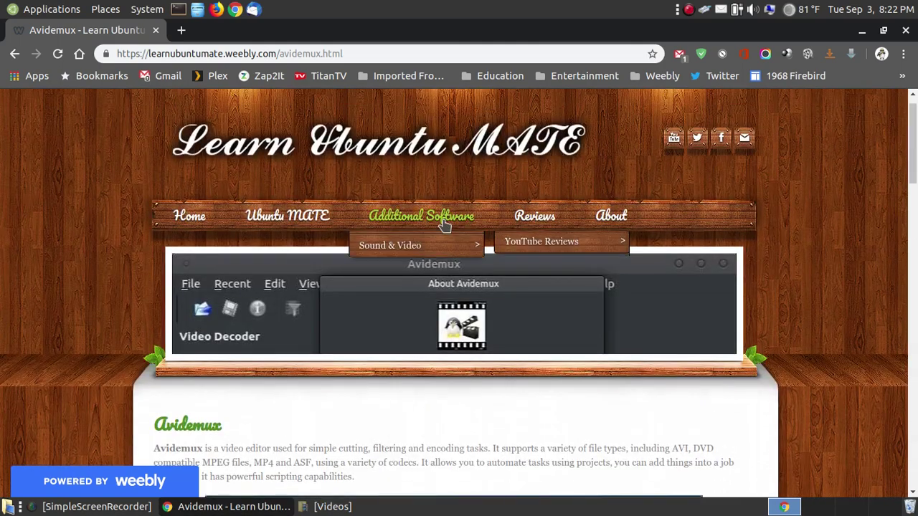
pyautogui.moveTo(428, 338)
pyautogui.moveTo(522, 347)
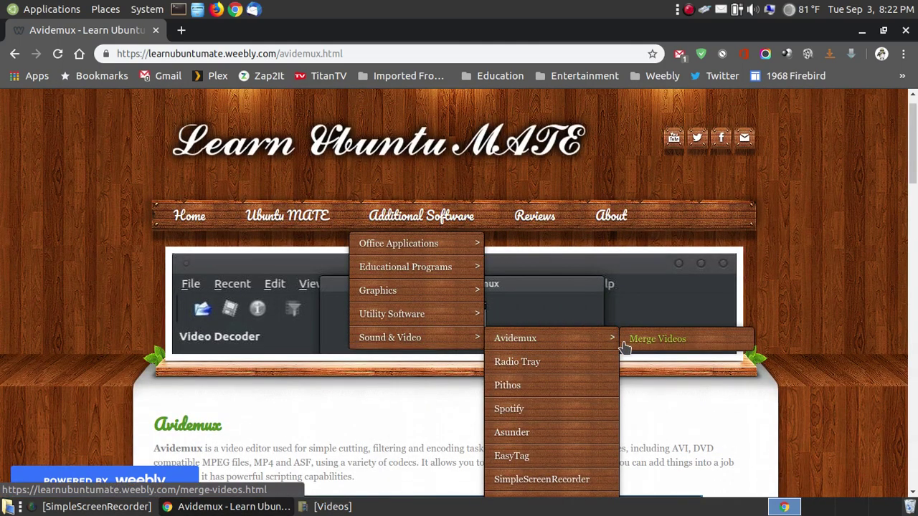
pyautogui.click(659, 340)
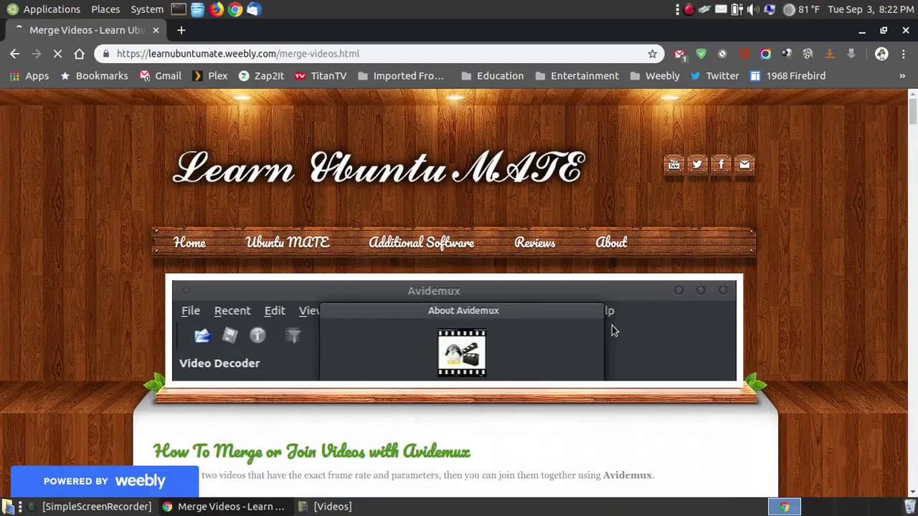
pyautogui.moveTo(912, 115)
pyautogui.mouseDown()
pyautogui.moveTo(898, 473)
pyautogui.moveTo(908, 116)
pyautogui.mouseUp()
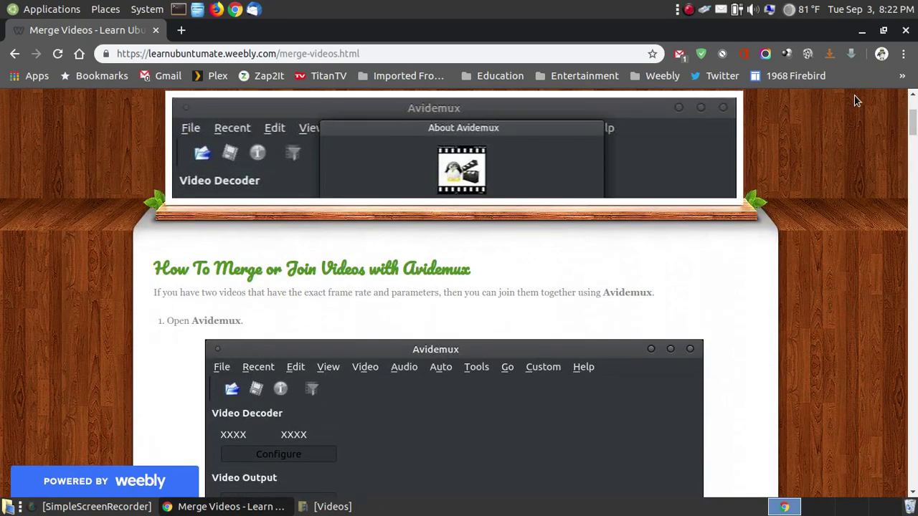
pyautogui.click(863, 30)
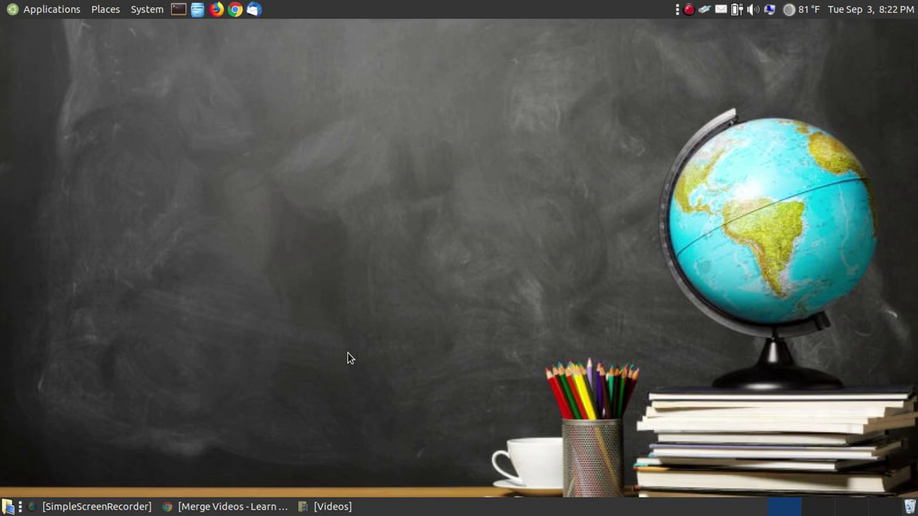
# Launch Avidemux 2.7 (Qt 5) from Applications > Sound & Video
pyautogui.click(50, 11)
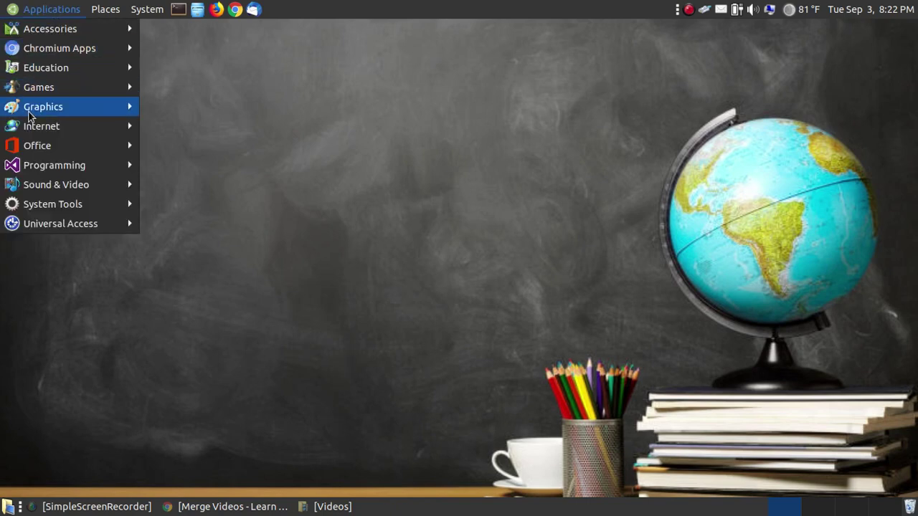
pyautogui.moveTo(65, 188)
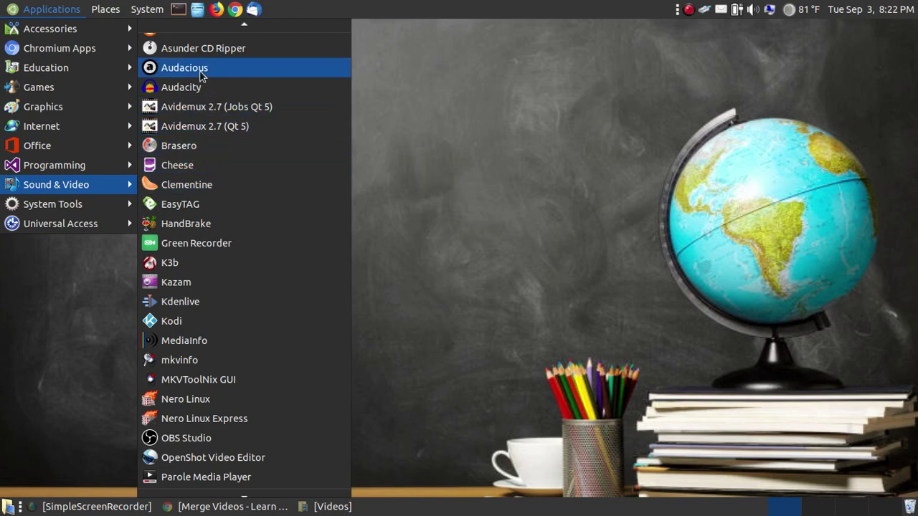
pyautogui.click(218, 129)
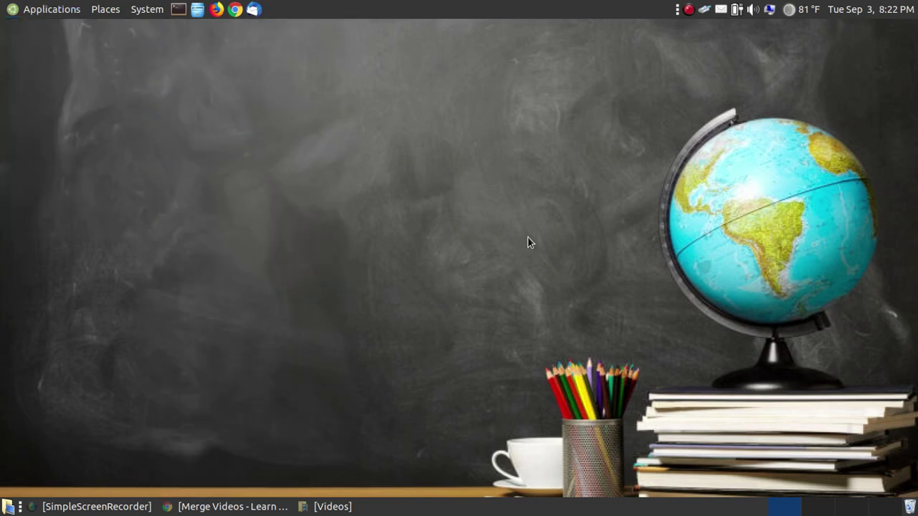
pyautogui.moveTo(293, 32); pyautogui.dragTo(484, 28)
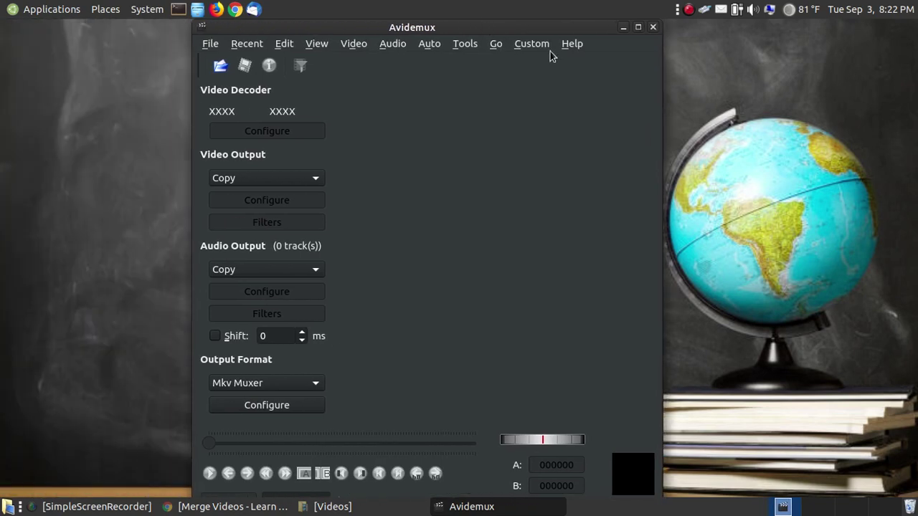
pyautogui.click(571, 44)
pyautogui.click(586, 100)
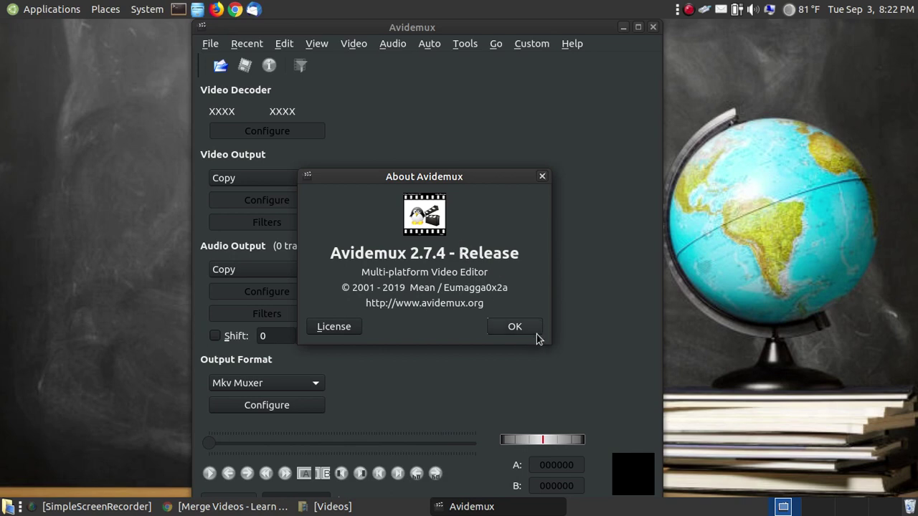
pyautogui.click(514, 329)
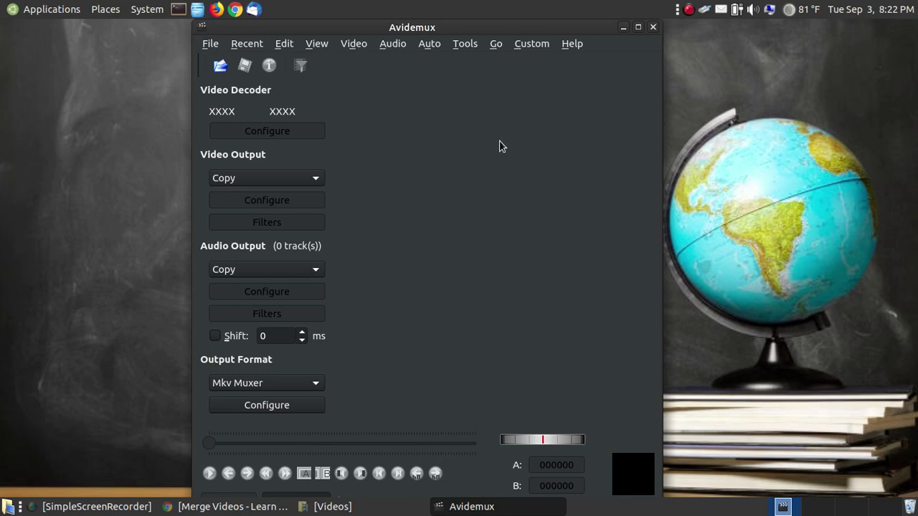
# Open 'Reduce Space Between Icons in Systray - Part 1.mp4' from the Videos folder
pyautogui.click(215, 44)
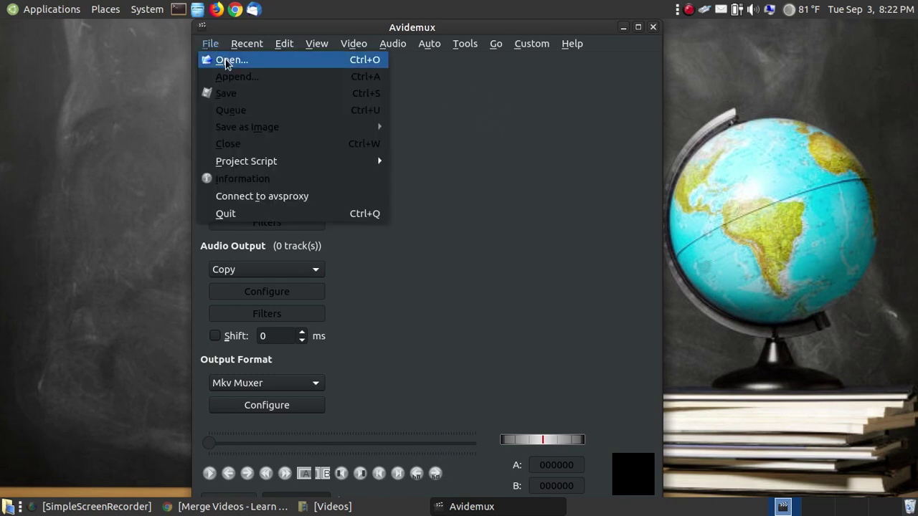
pyautogui.click(225, 62)
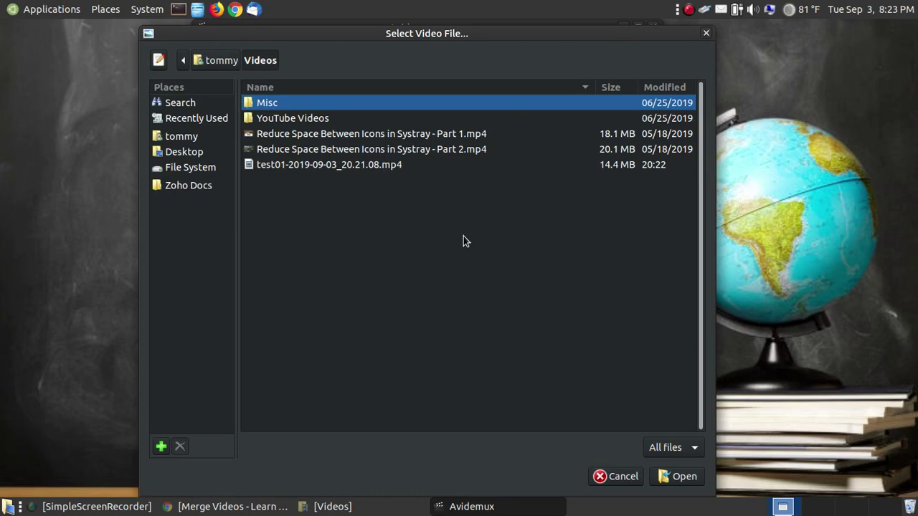
pyautogui.click(432, 136)
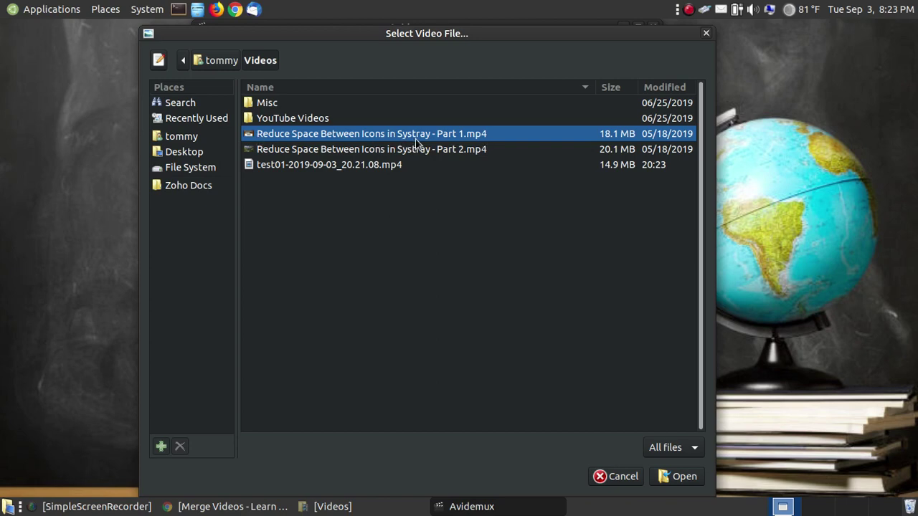
pyautogui.click(672, 478)
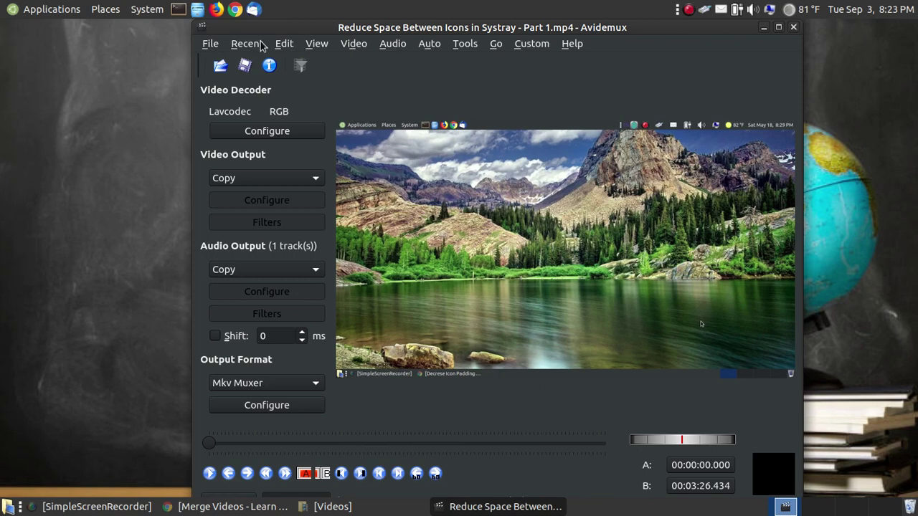
# Append 'Reduce Space Between Icons in Systray - Part 2.mp4', bringing the total length to 00:06:49.101
pyautogui.click(213, 45)
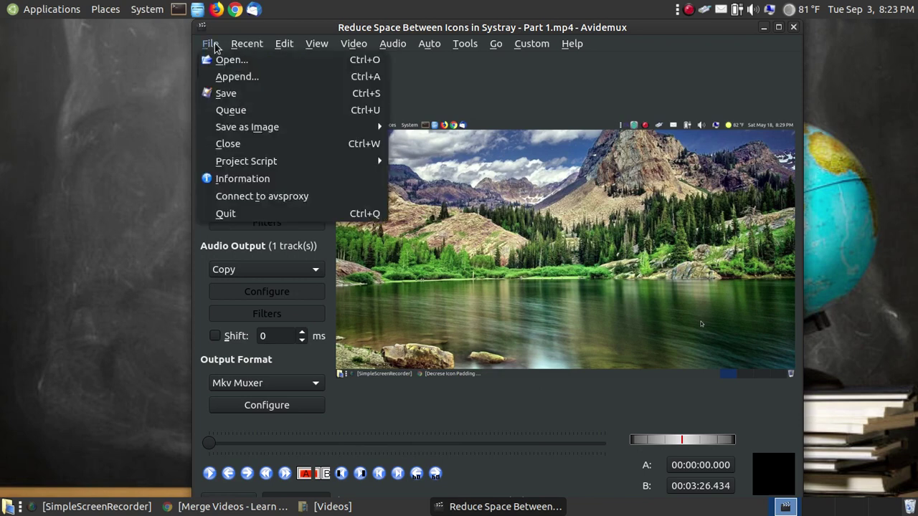
pyautogui.click(262, 80)
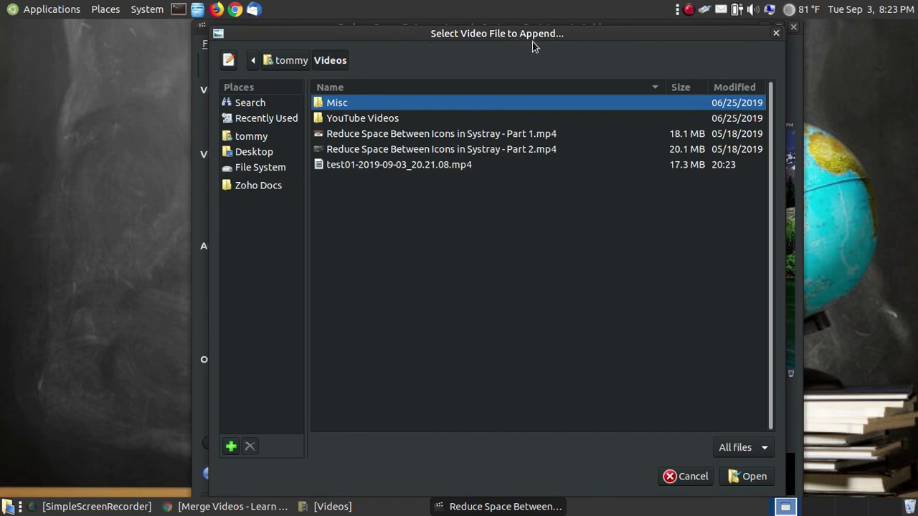
pyautogui.click(524, 155)
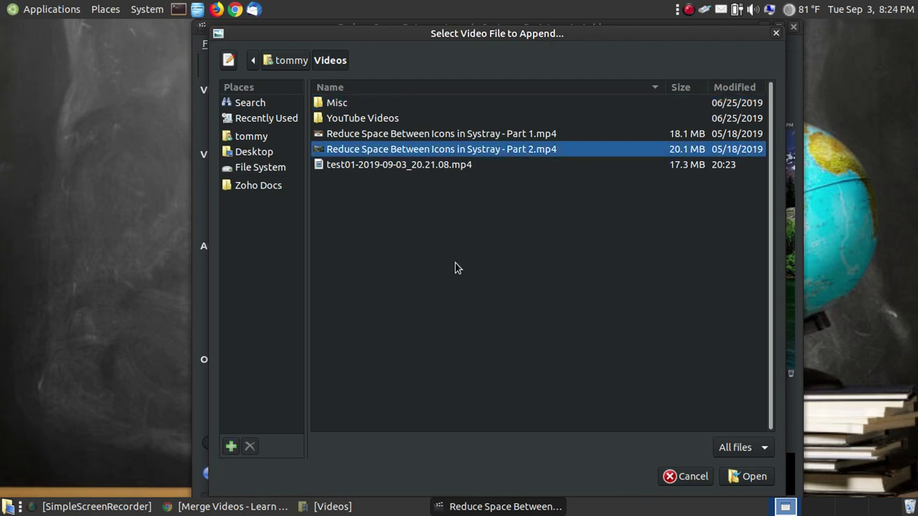
pyautogui.click(687, 476)
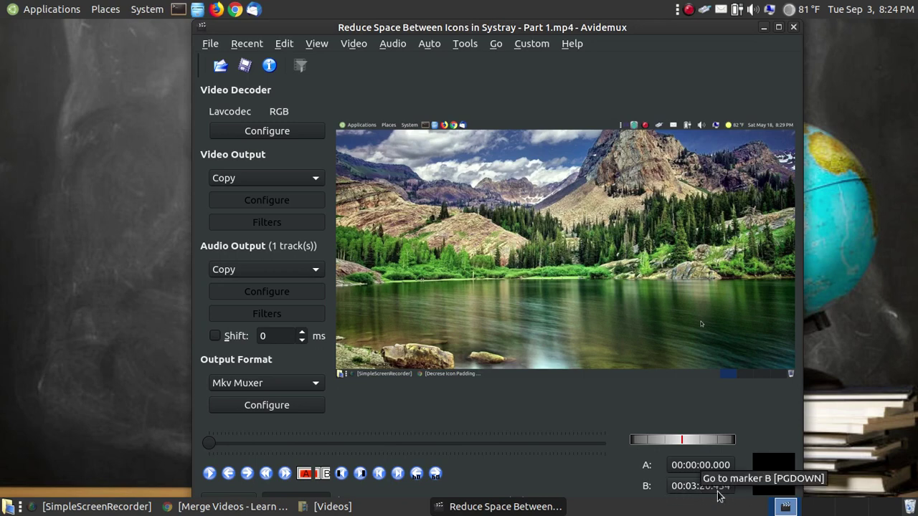
pyautogui.click(210, 45)
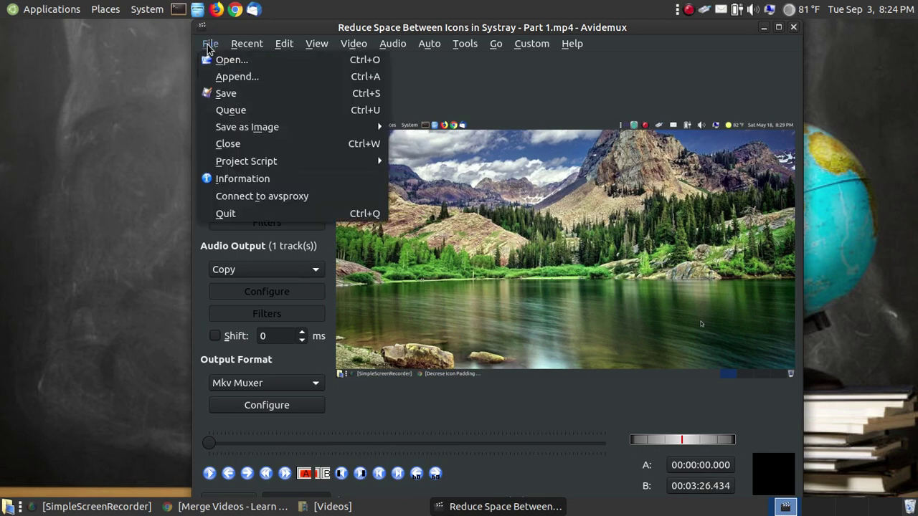
pyautogui.click(229, 76)
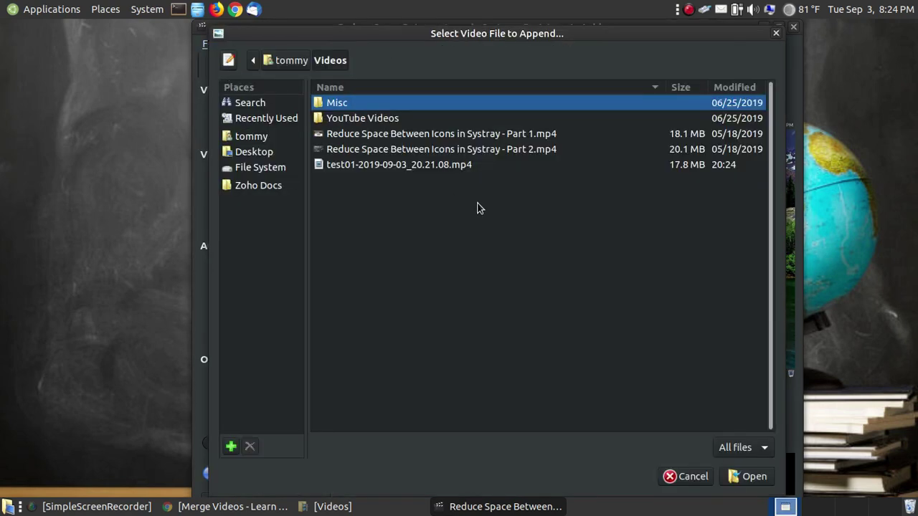
pyautogui.click(520, 151)
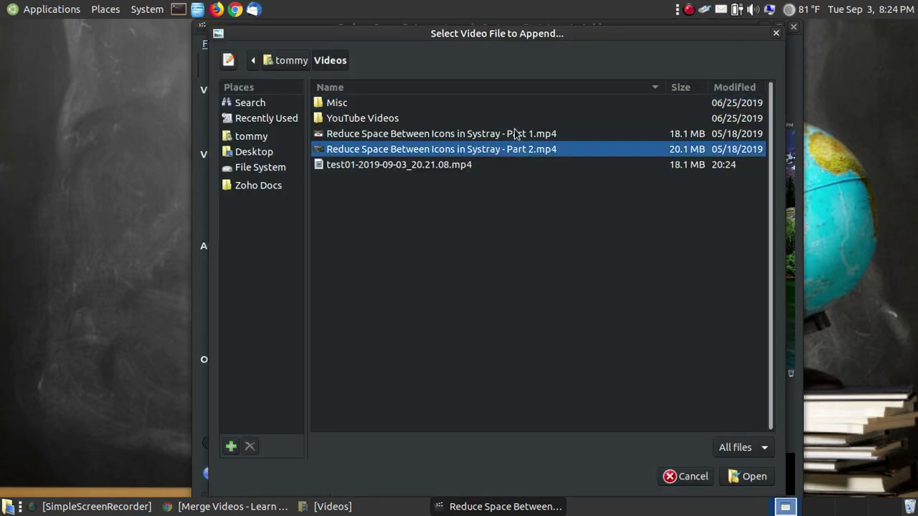
pyautogui.click(743, 478)
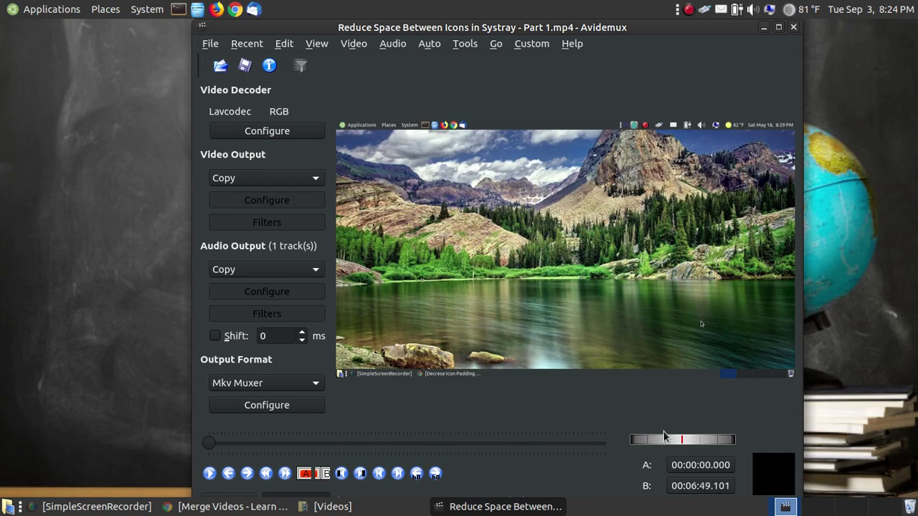
pyautogui.click(210, 44)
pyautogui.click(431, 29)
pyautogui.click(332, 506)
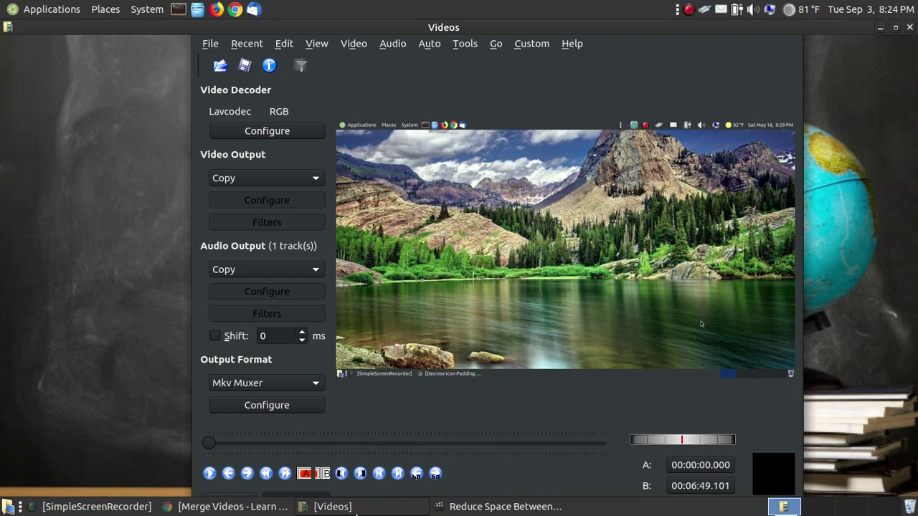
pyautogui.click(443, 178)
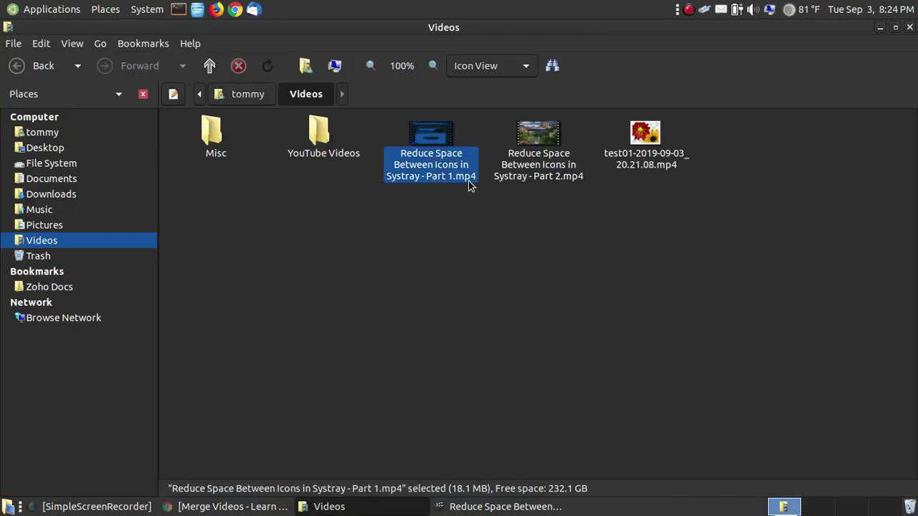
pyautogui.click(544, 178)
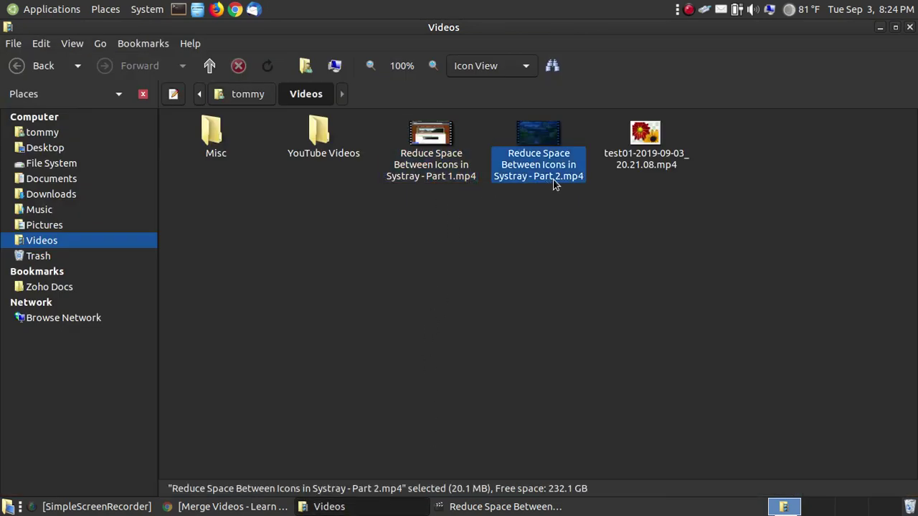
pyautogui.click(879, 27)
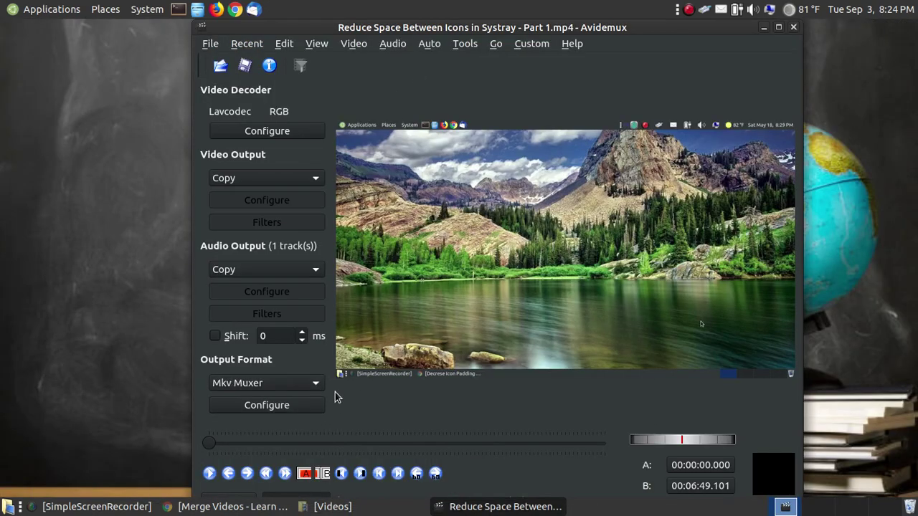
# Switch the output format from Mkv to MP4 Muxer
pyautogui.click(314, 385)
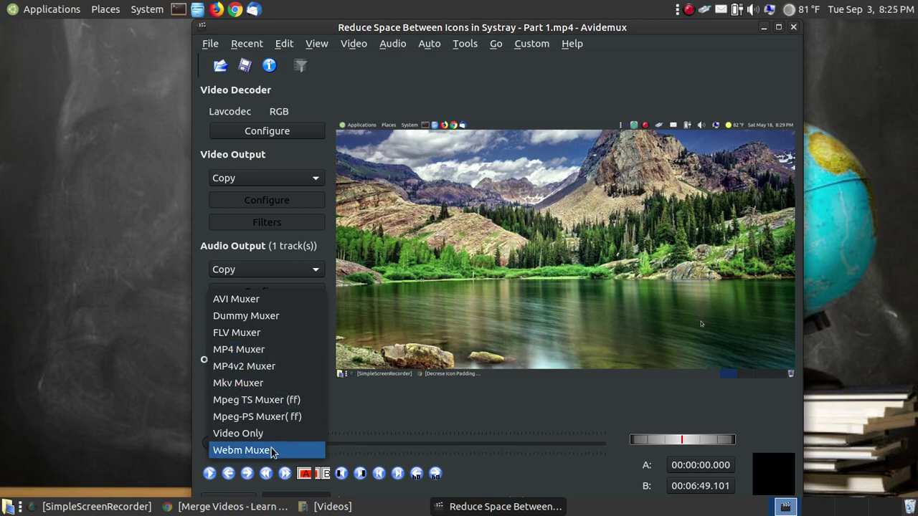
pyautogui.click(251, 354)
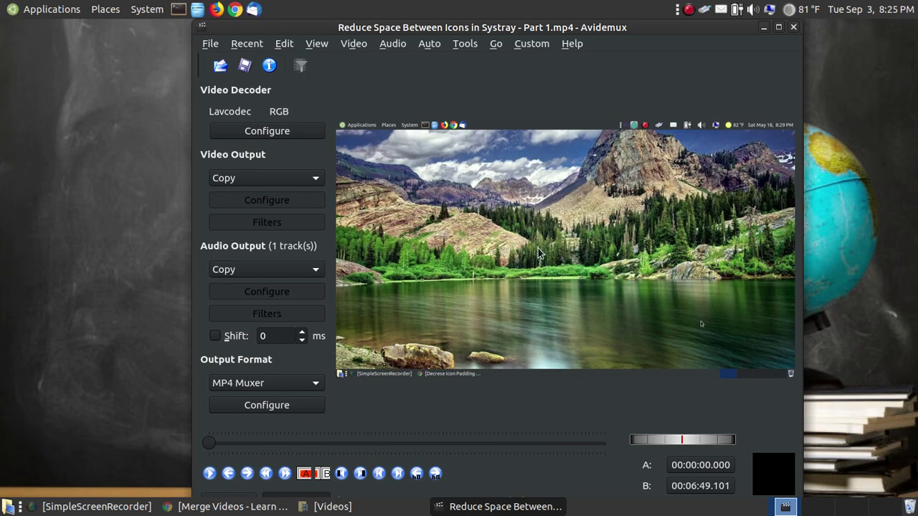
pyautogui.click(267, 405)
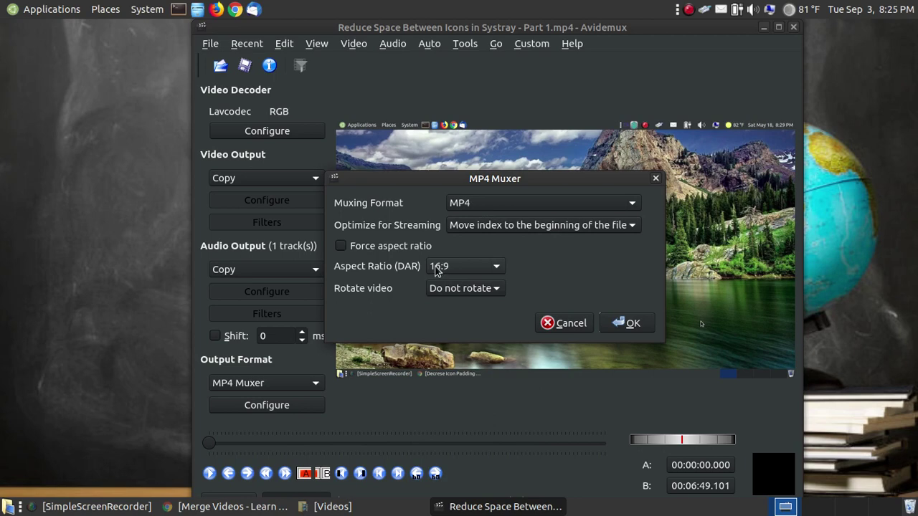
pyautogui.click(501, 267)
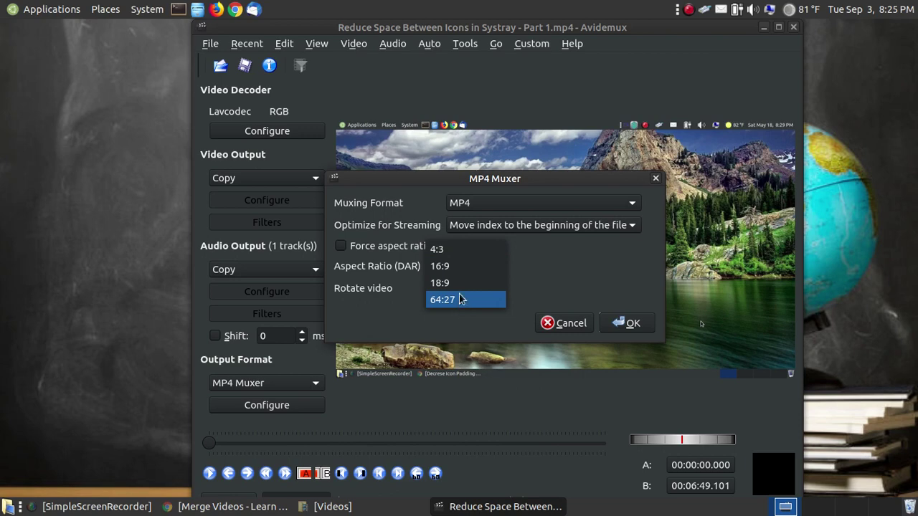
pyautogui.click(454, 271)
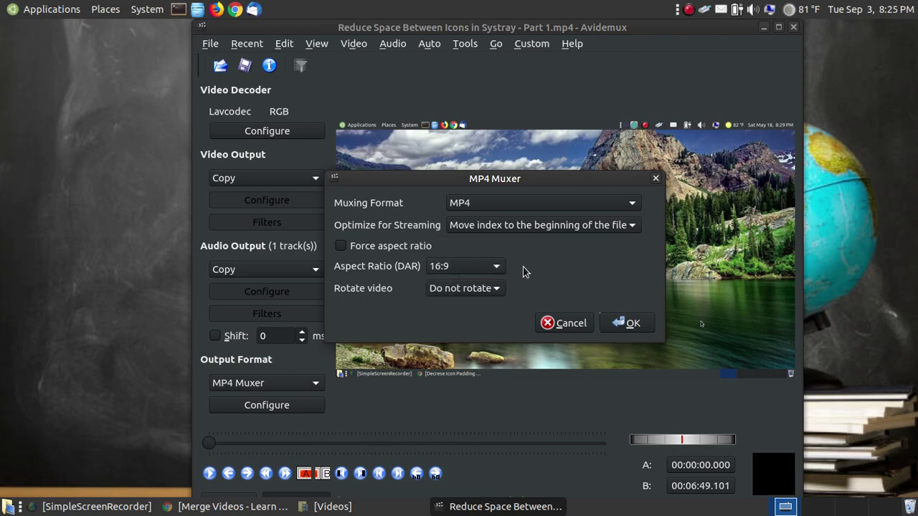
pyautogui.click(483, 274)
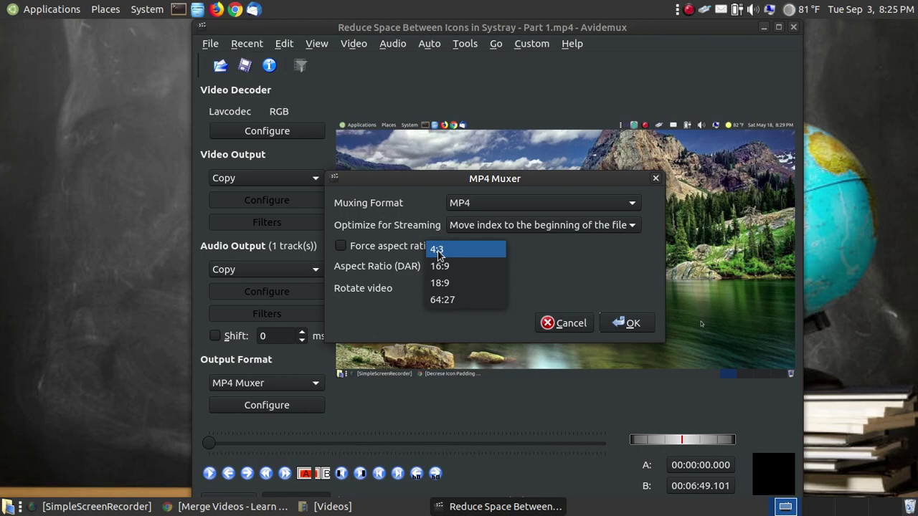
pyautogui.click(455, 265)
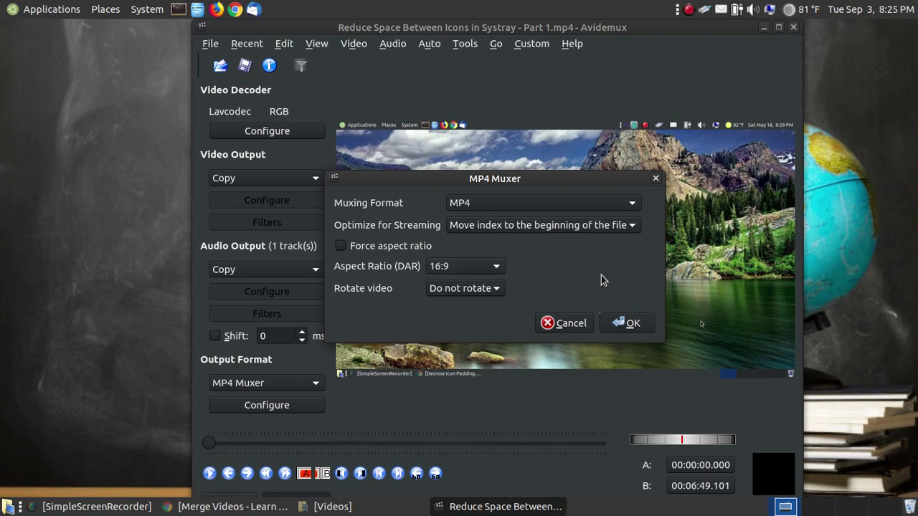
pyautogui.click(342, 251)
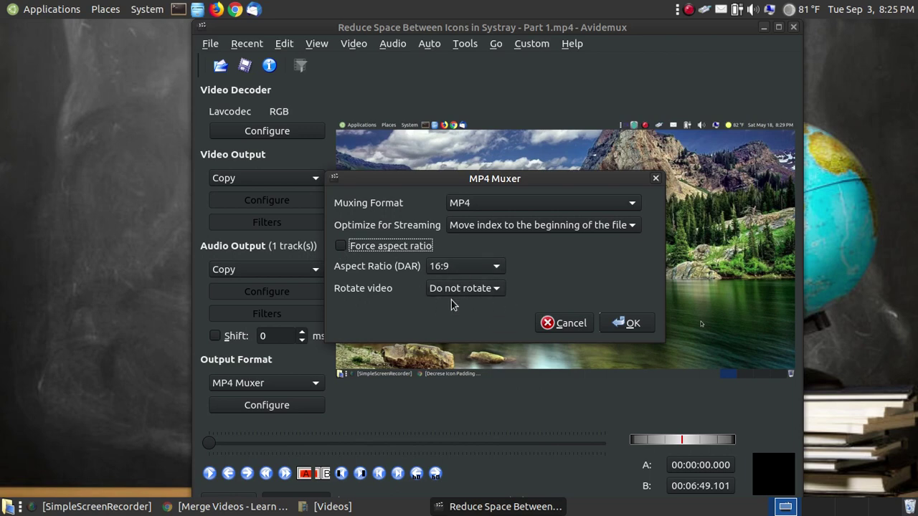
pyautogui.click(496, 289)
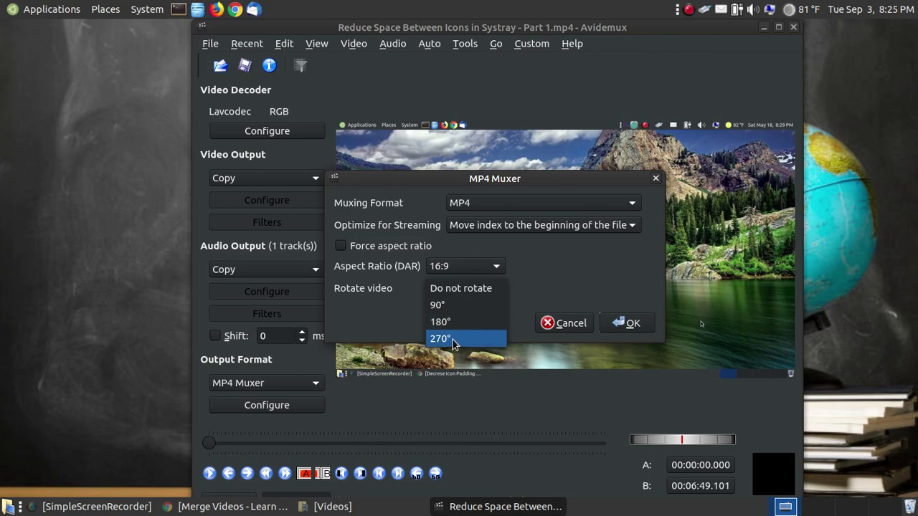
pyautogui.click(560, 290)
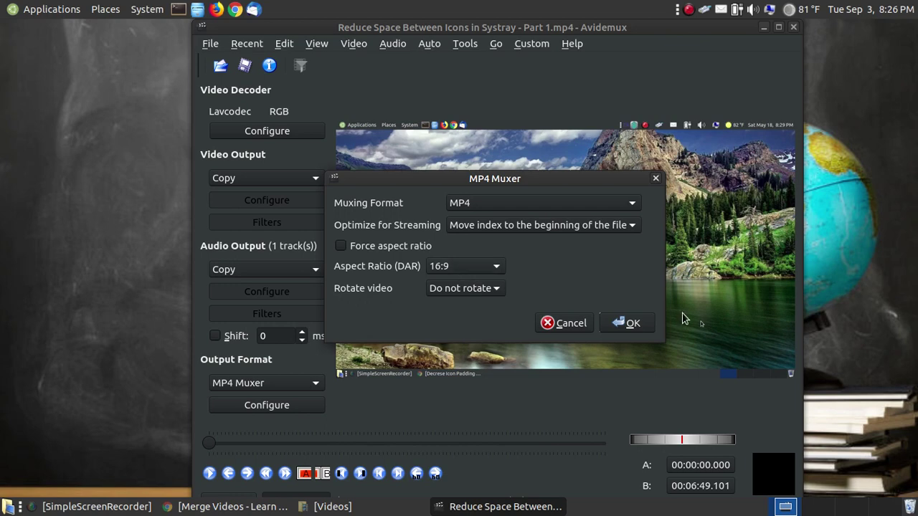
pyautogui.click(631, 326)
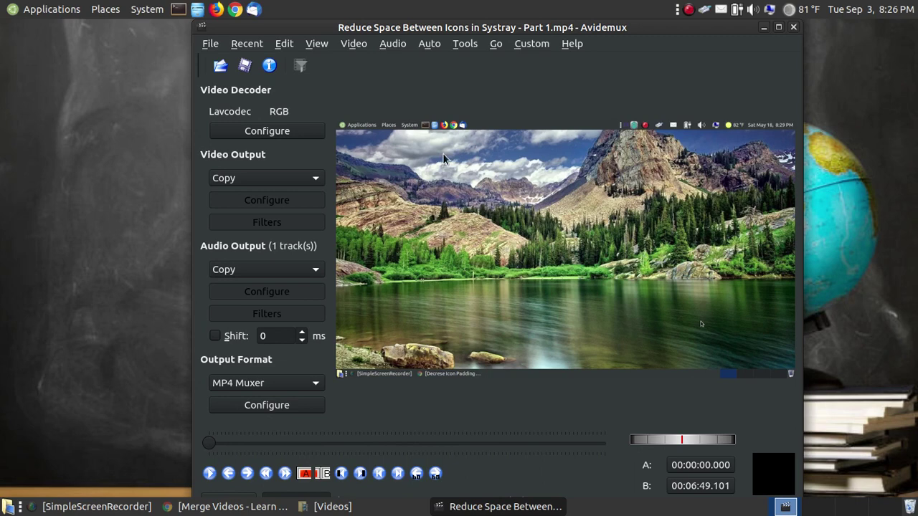
# Save the joined video in Videos as 'Reduce Space Between Icons in Systray - Combined.mp4'
pyautogui.click(210, 43)
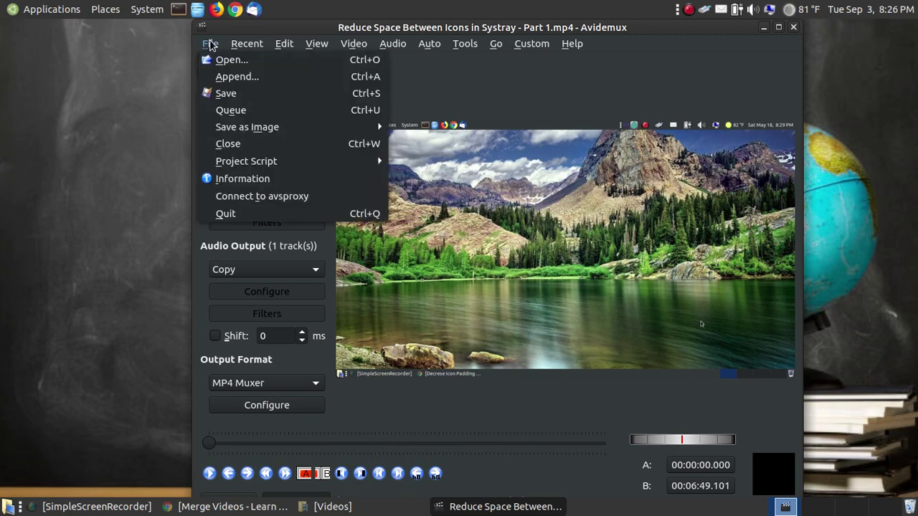
pyautogui.click(234, 97)
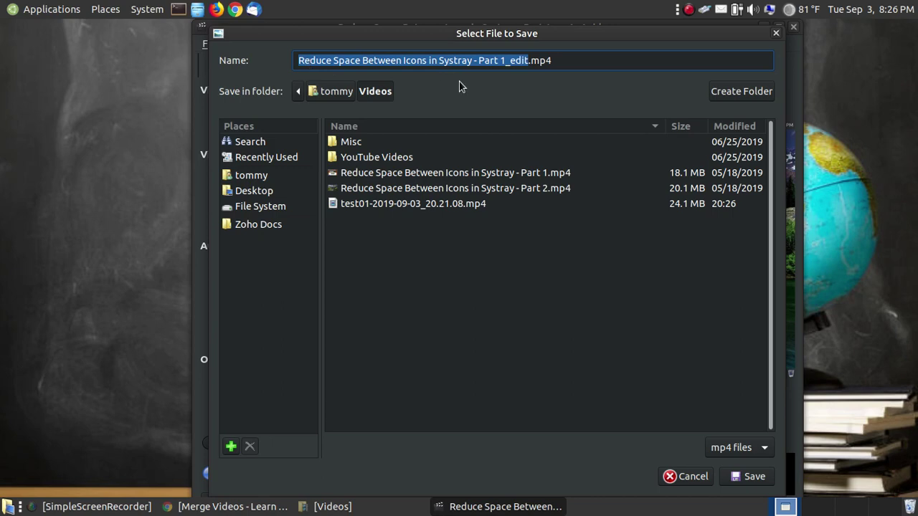
pyautogui.click(507, 60)
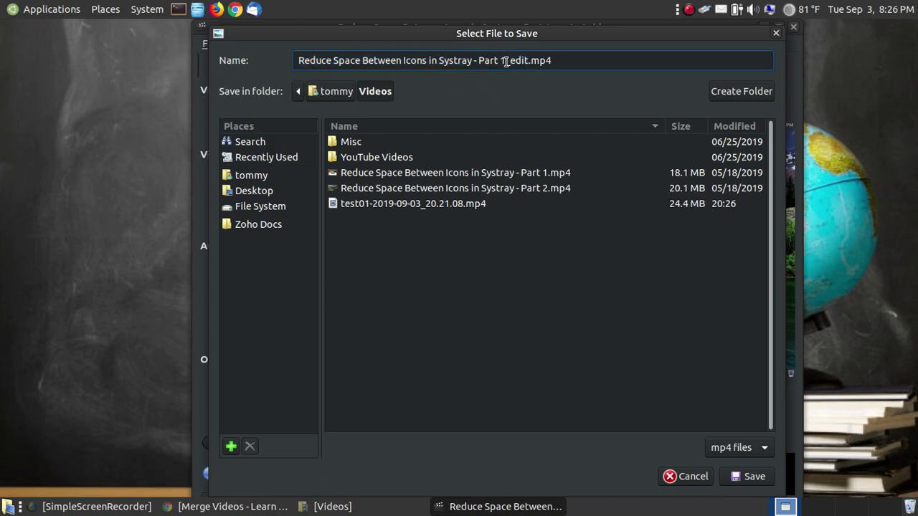
pyautogui.doubleClick(482, 60)
pyautogui.click(487, 62)
pyautogui.moveTo(480, 60); pyautogui.dragTo(523, 62)
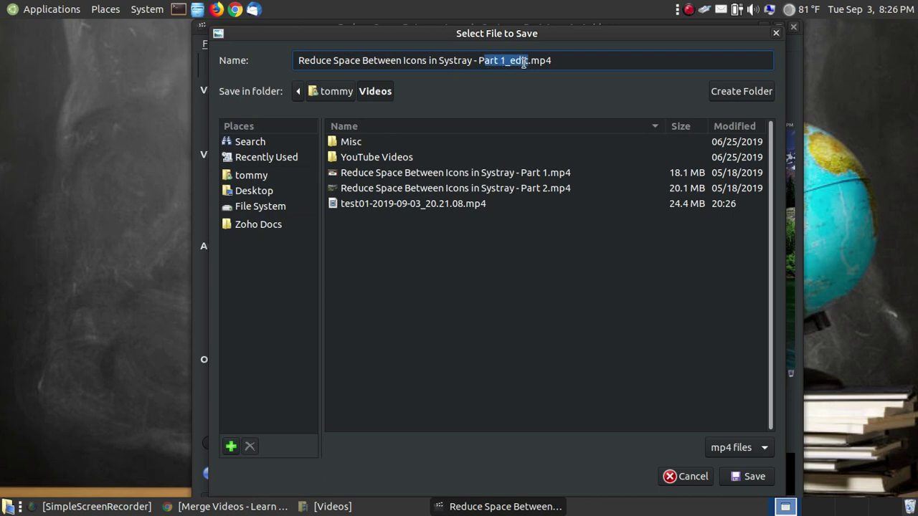
pyautogui.press('BackSpace')
pyautogui.press('BackSpace')
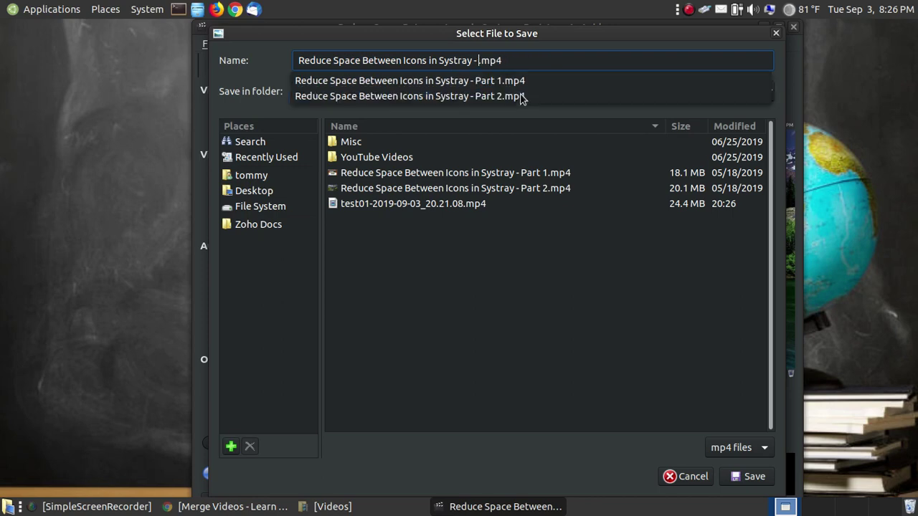
pyautogui.write('Comb')
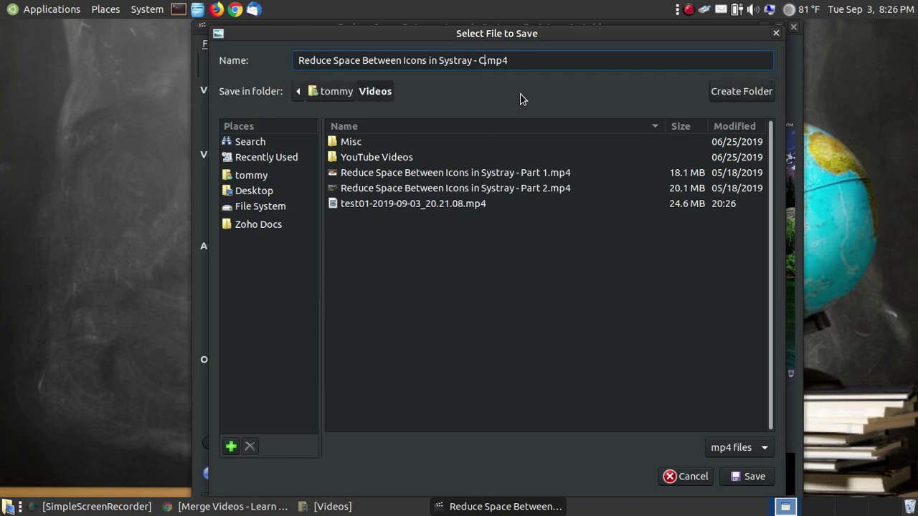
pyautogui.write('ined')
pyautogui.click(736, 478)
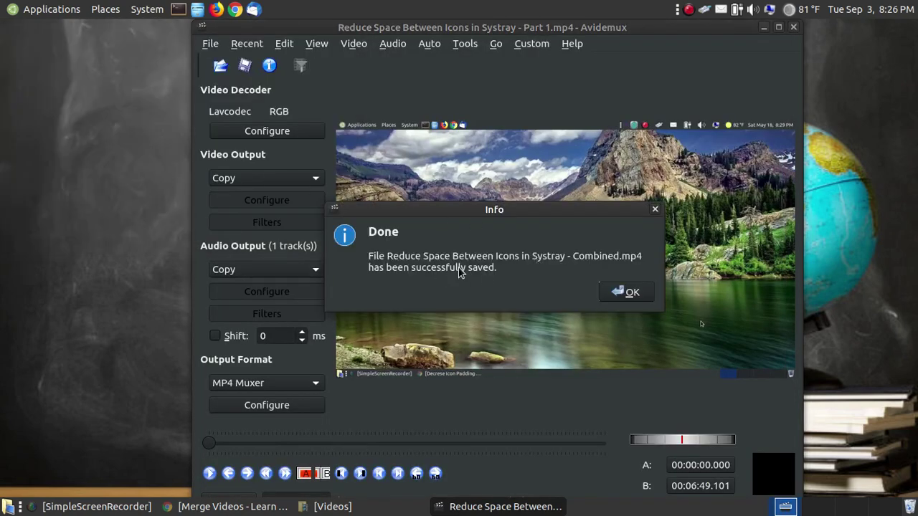
# Dismiss the Done message, close Avidemux and return to Caja's Videos folder
pyautogui.click(611, 294)
pyautogui.click(793, 27)
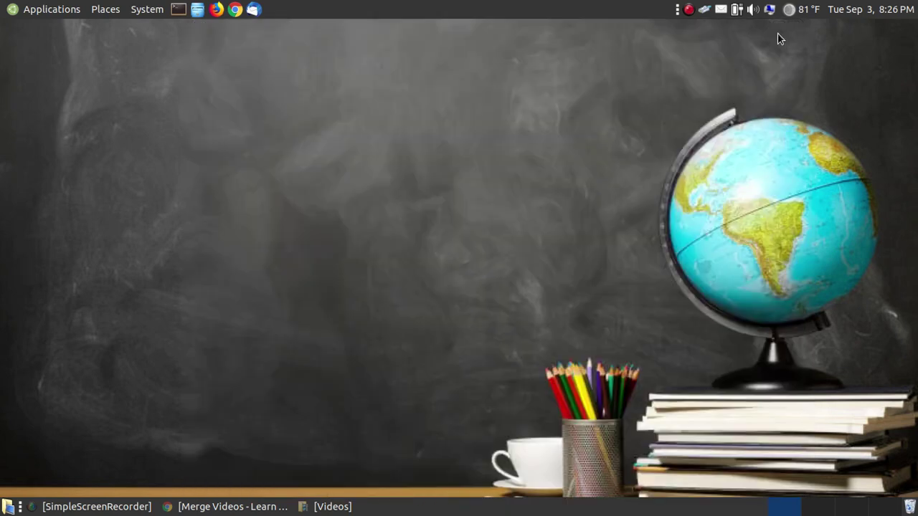
pyautogui.click(305, 506)
# Select Part 1, Part 2 and Combined.mp4 to compare sizes (Combined is 38.3 MB)
pyautogui.click(599, 343)
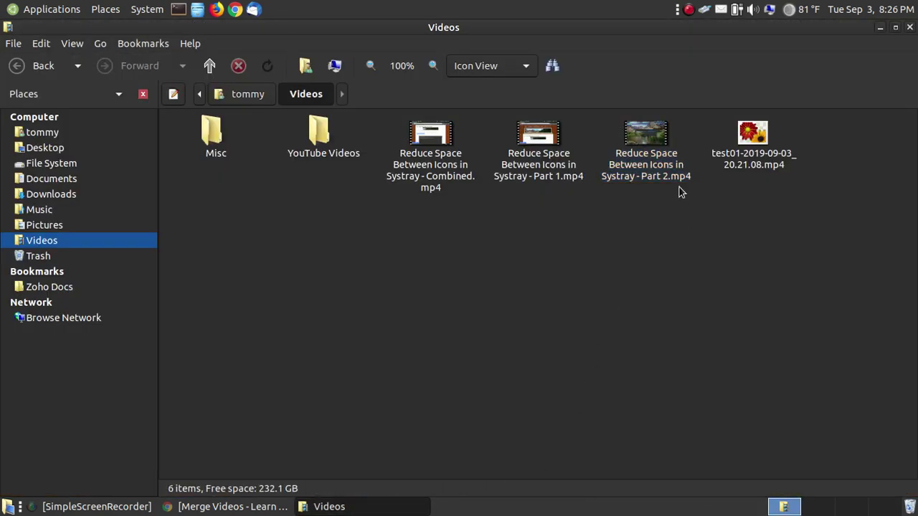
pyautogui.click(539, 177)
pyautogui.click(645, 169)
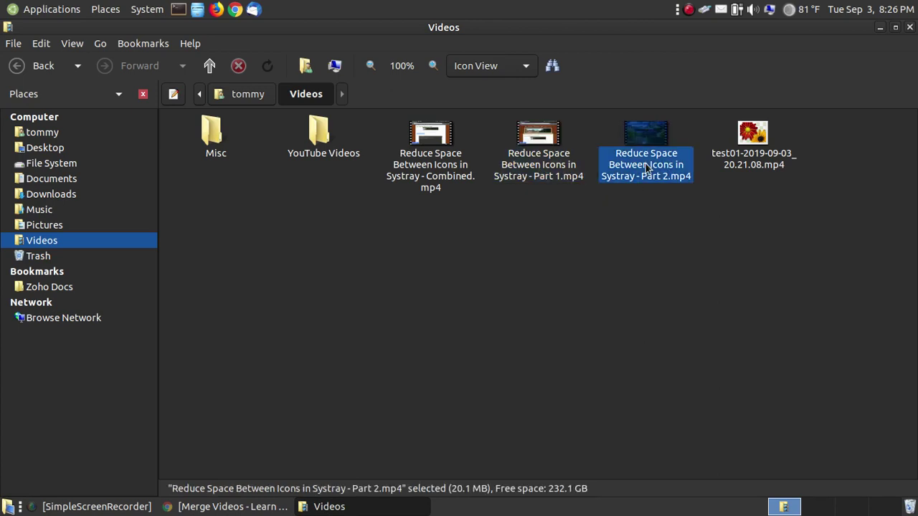
pyautogui.click(432, 156)
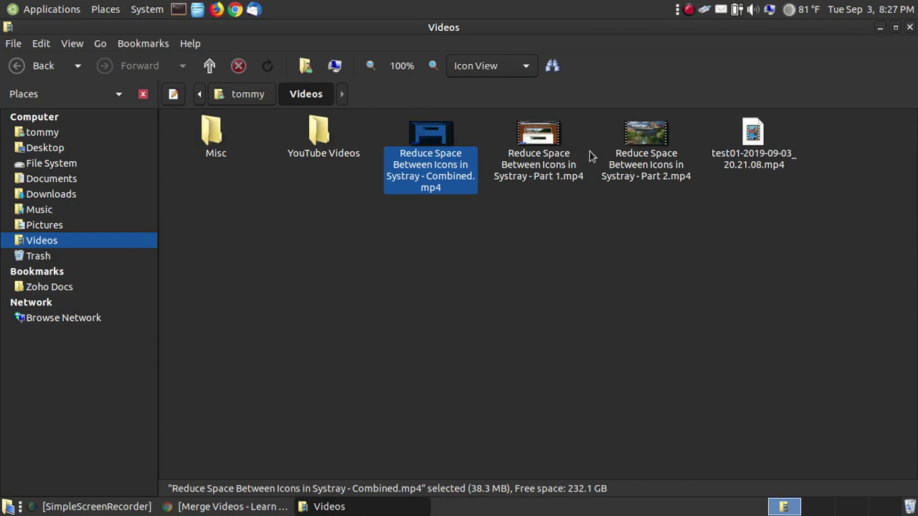
pyautogui.doubleClick(539, 136)
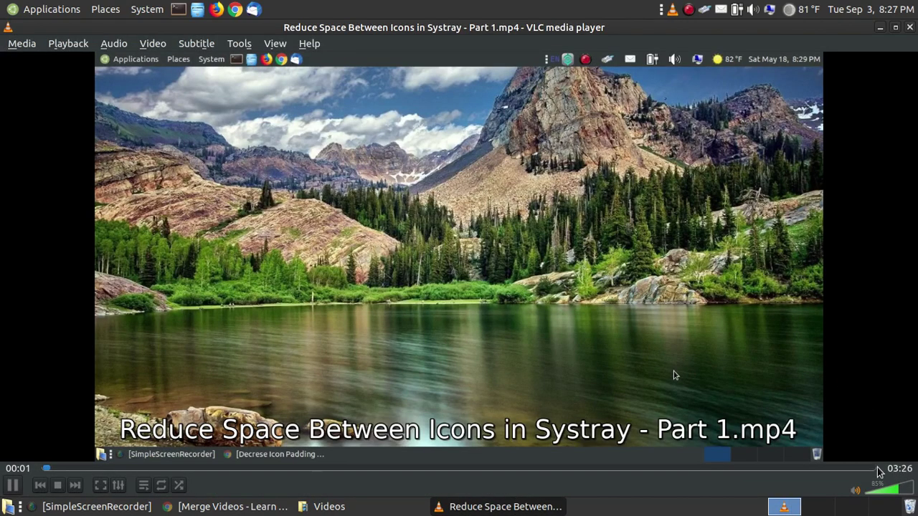
pyautogui.click(884, 496)
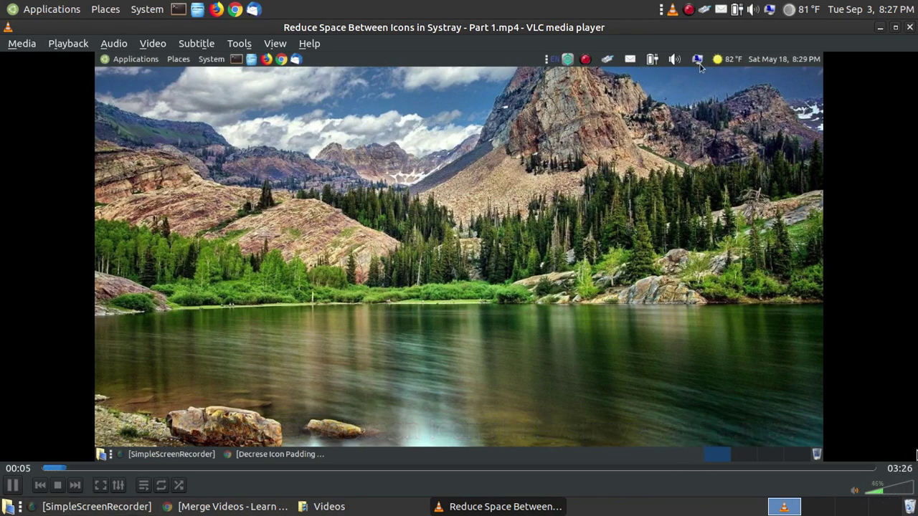
pyautogui.click(860, 470)
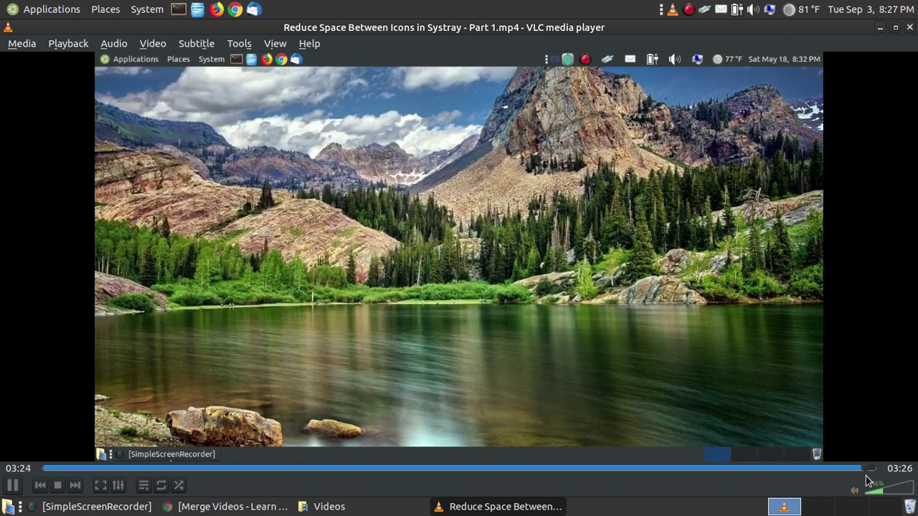
pyautogui.click(902, 491)
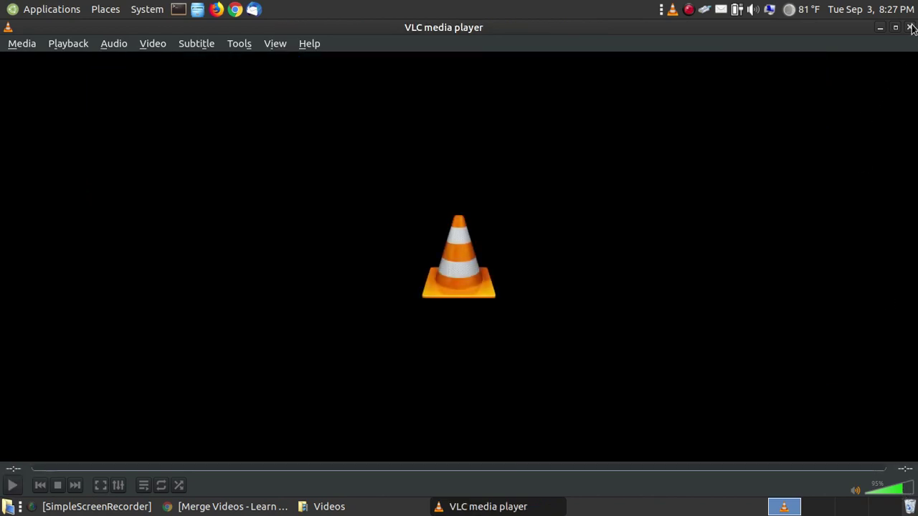
pyautogui.click(909, 27)
pyautogui.click(646, 166)
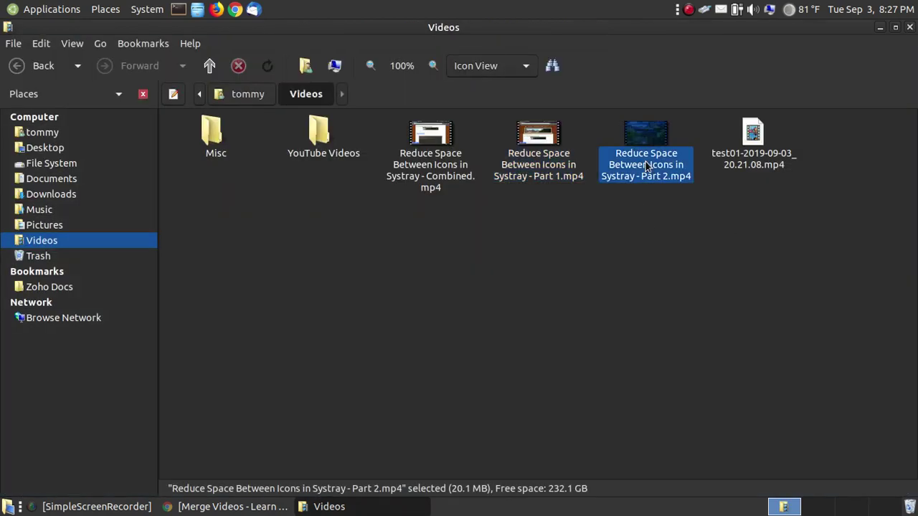
pyautogui.doubleClick(646, 166)
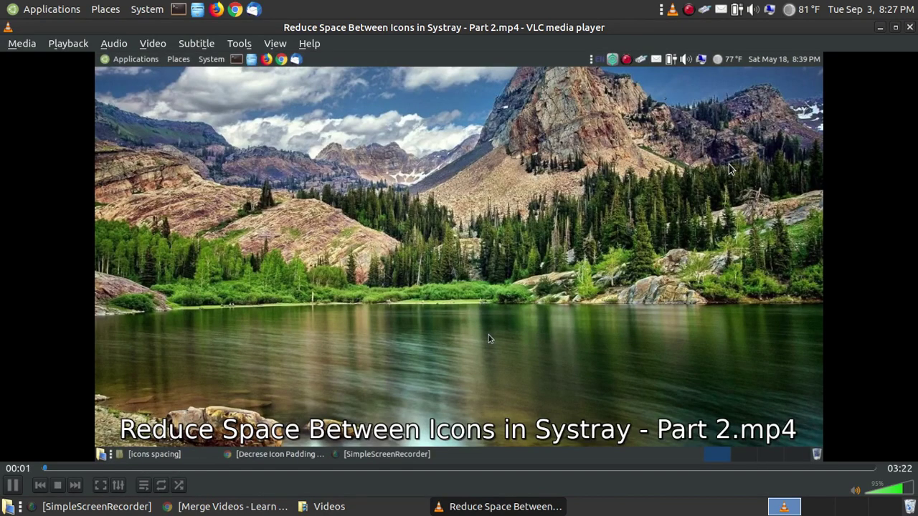
pyautogui.click(909, 27)
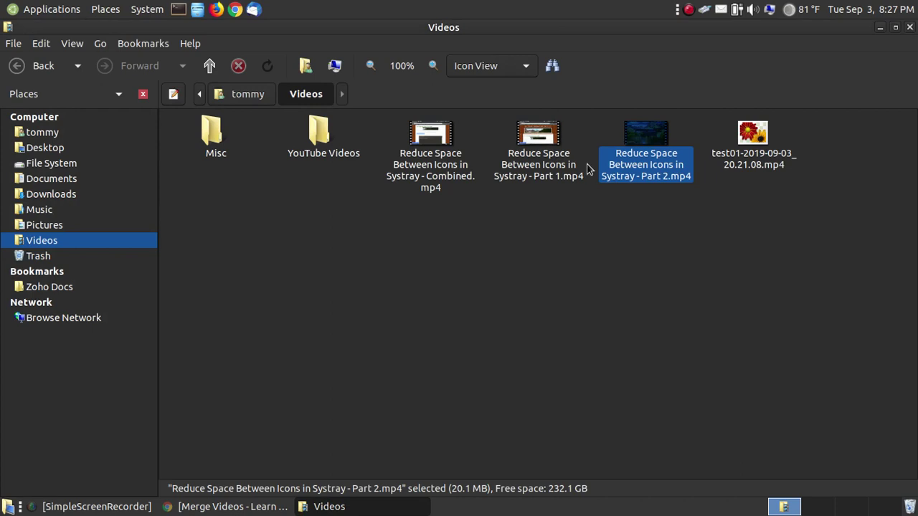
pyautogui.doubleClick(429, 137)
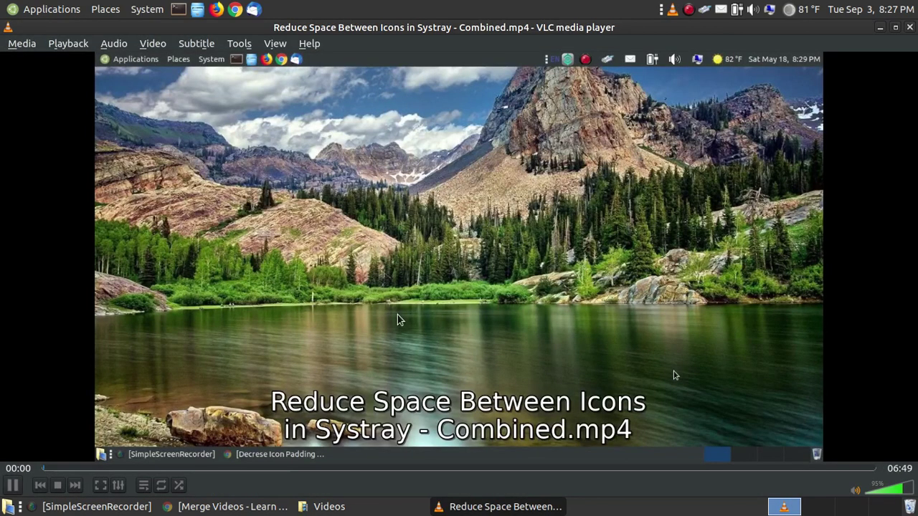
pyautogui.click(455, 474)
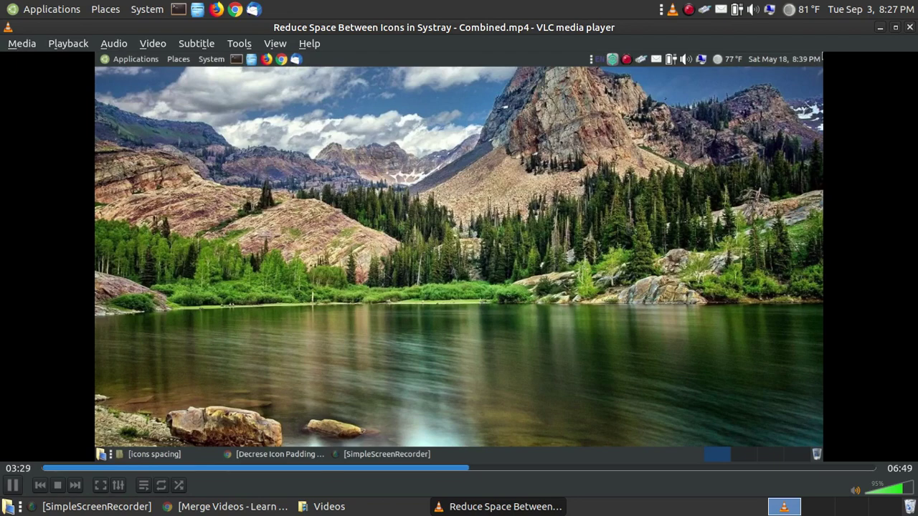
pyautogui.click(869, 493)
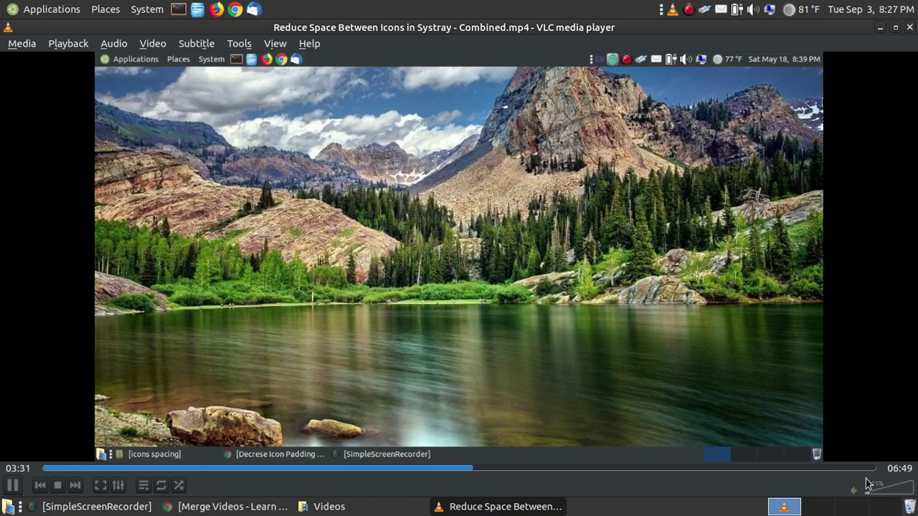
pyautogui.click(910, 27)
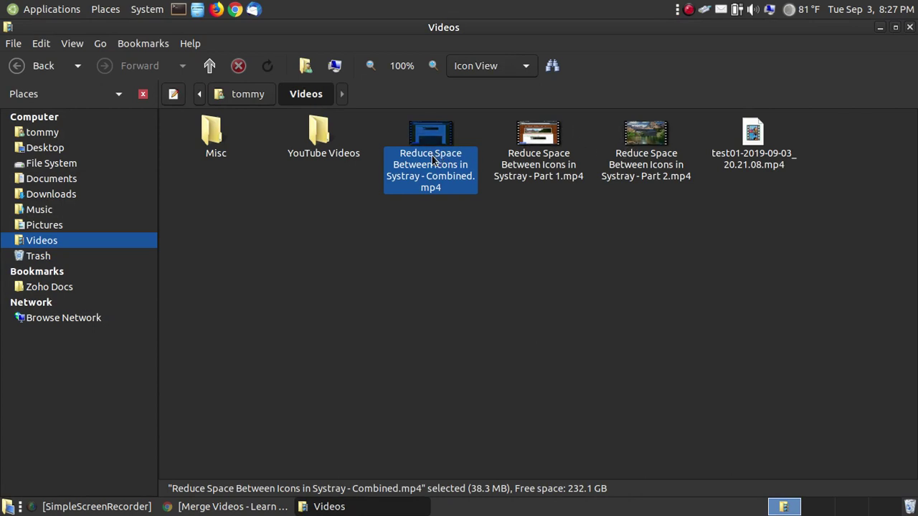
# Open Part 1.mp4 with MediaInfo and move its report window to the left
pyautogui.click(552, 157)
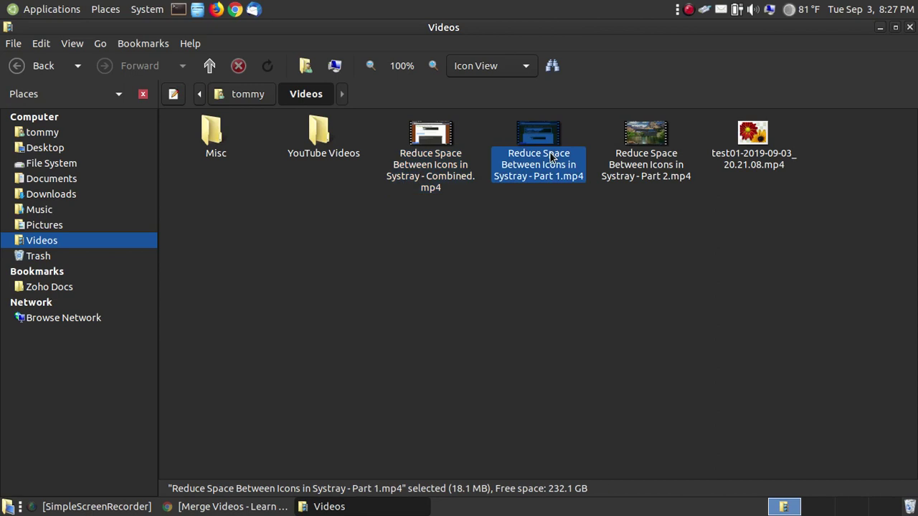
pyautogui.rightClick(552, 158)
pyautogui.moveTo(588, 182)
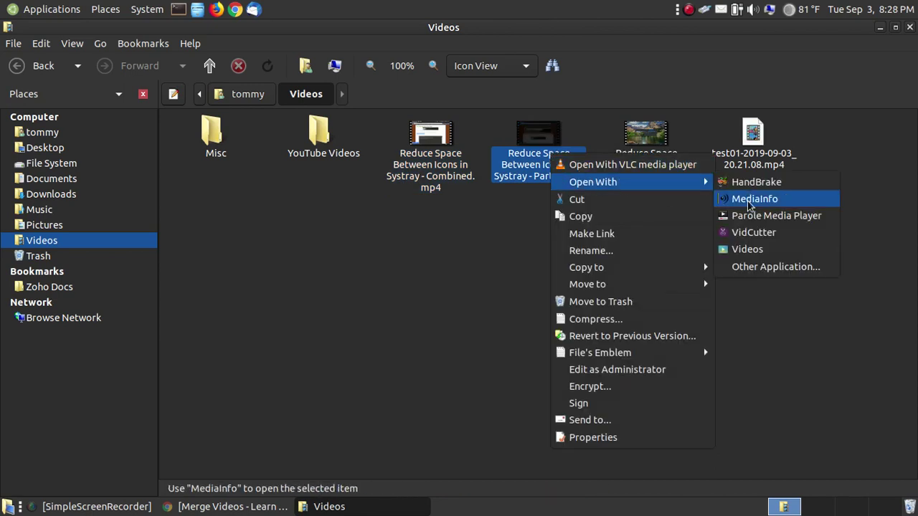
pyautogui.click(739, 212)
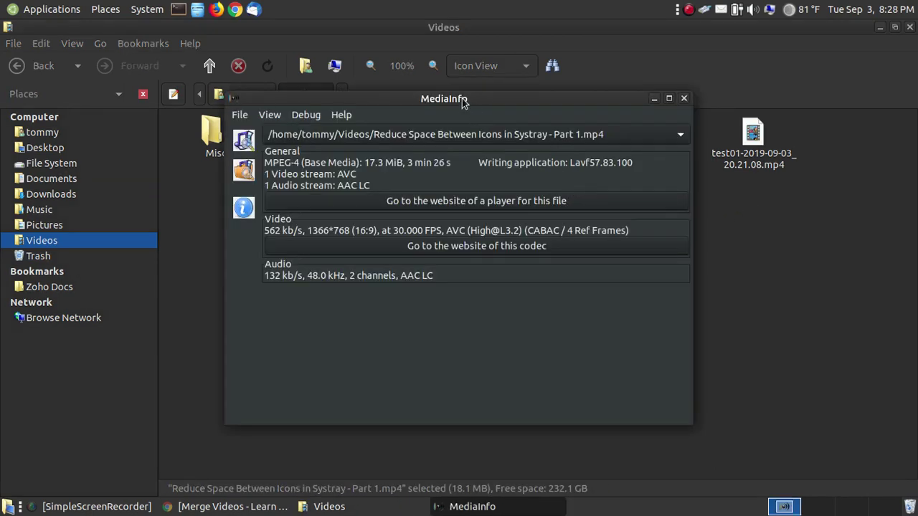
pyautogui.moveTo(465, 99); pyautogui.dragTo(247, 80)
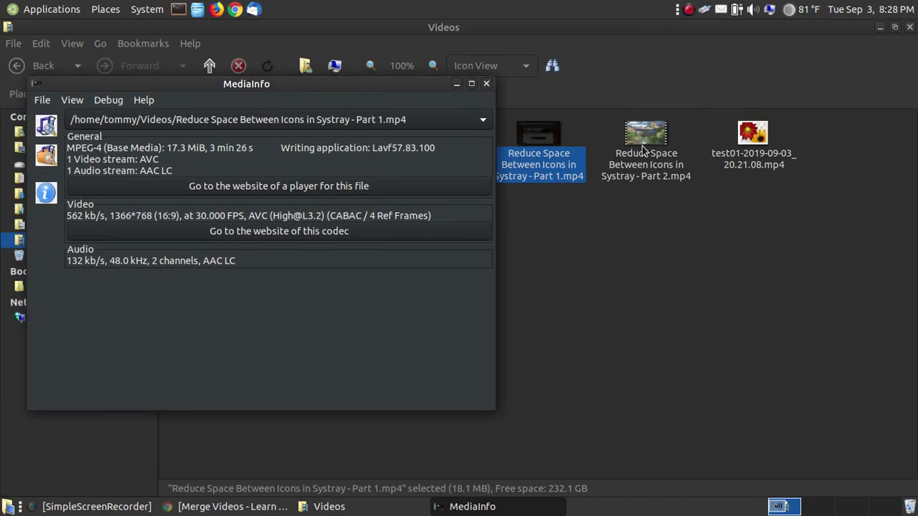
# Open Part 2.mp4 with MediaInfo and place both reports side by side to compare
pyautogui.click(647, 146)
pyautogui.rightClick(648, 146)
pyautogui.moveTo(674, 174)
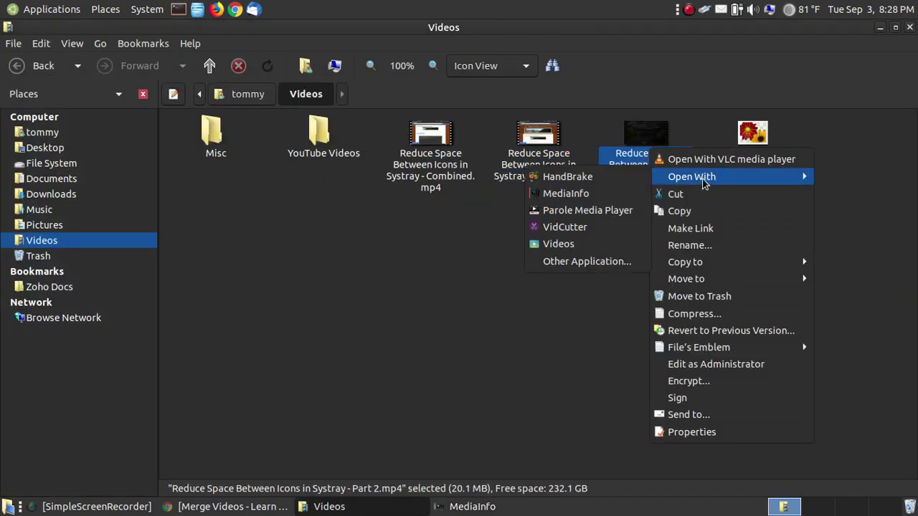
pyautogui.click(592, 188)
pyautogui.moveTo(463, 96); pyautogui.dragTo(686, 70)
pyautogui.click(533, 511)
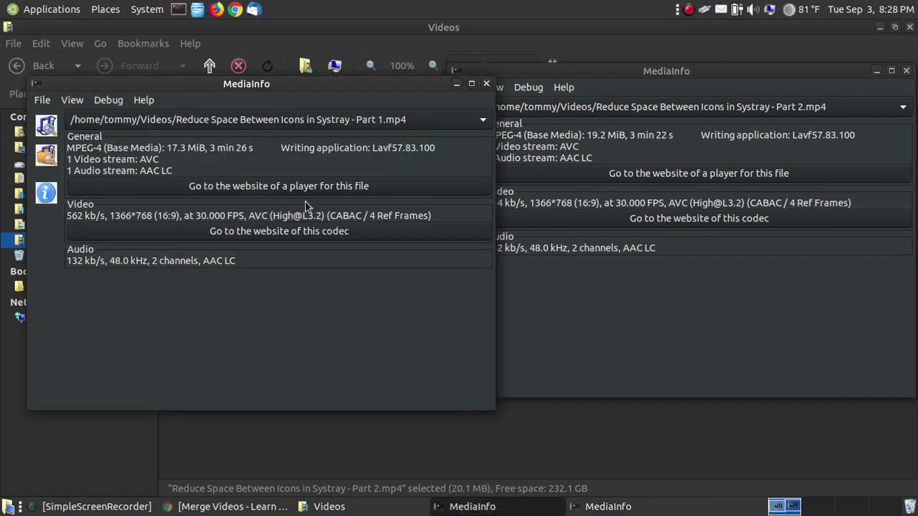
pyautogui.moveTo(318, 85); pyautogui.dragTo(297, 71)
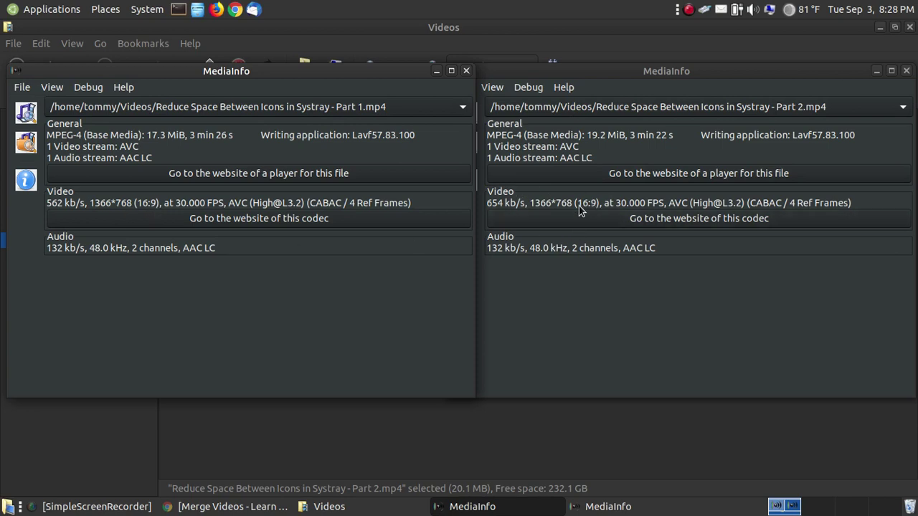
# Close both MediaInfo reports and select the Combined.mp4 file
pyautogui.click(466, 72)
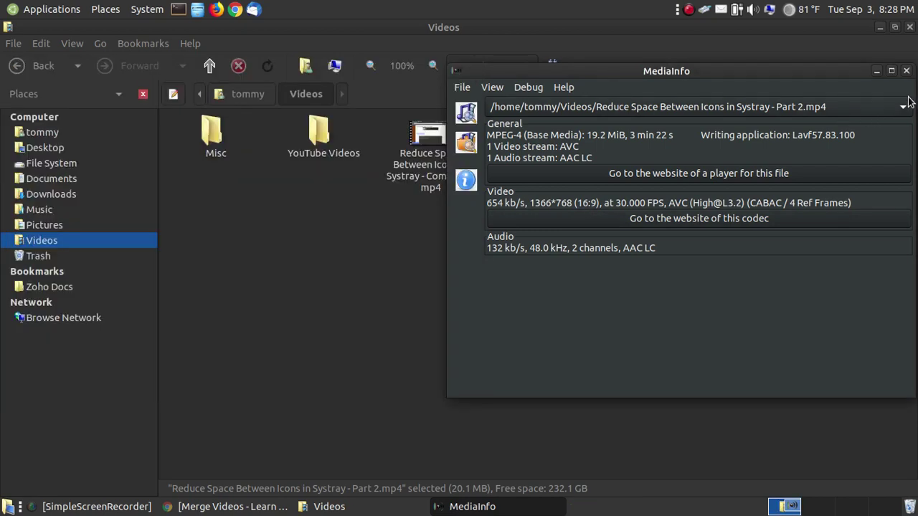
pyautogui.click(908, 72)
pyautogui.click(465, 187)
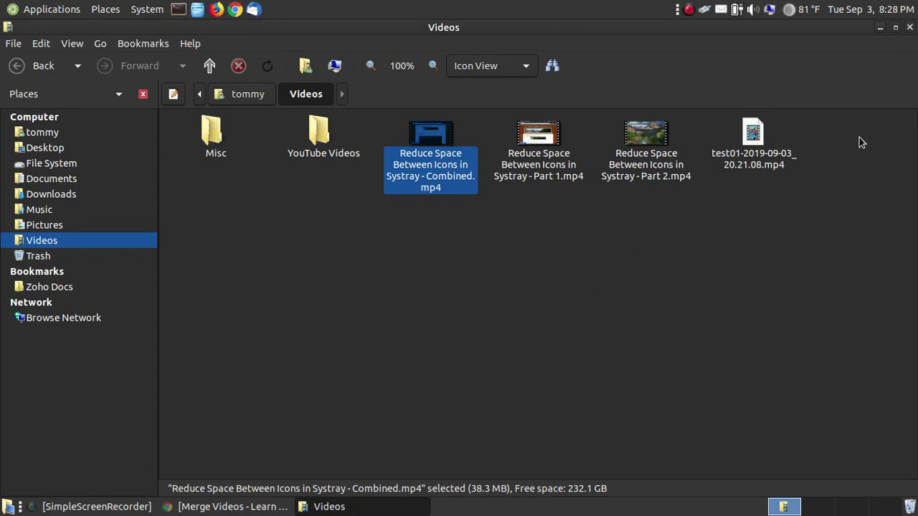
# Minimize Caja and restore Chrome's Merge Videos - Learn Ubuntu MATE guide
pyautogui.click(879, 27)
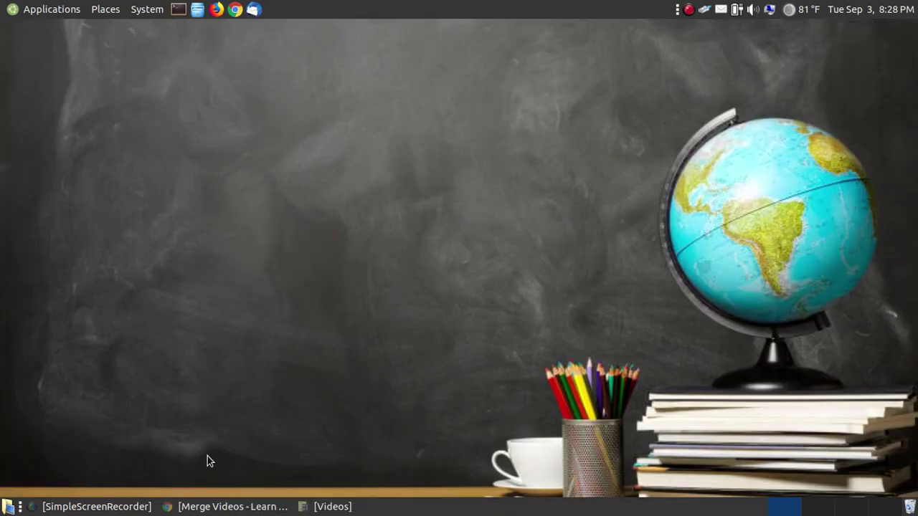
pyautogui.click(231, 506)
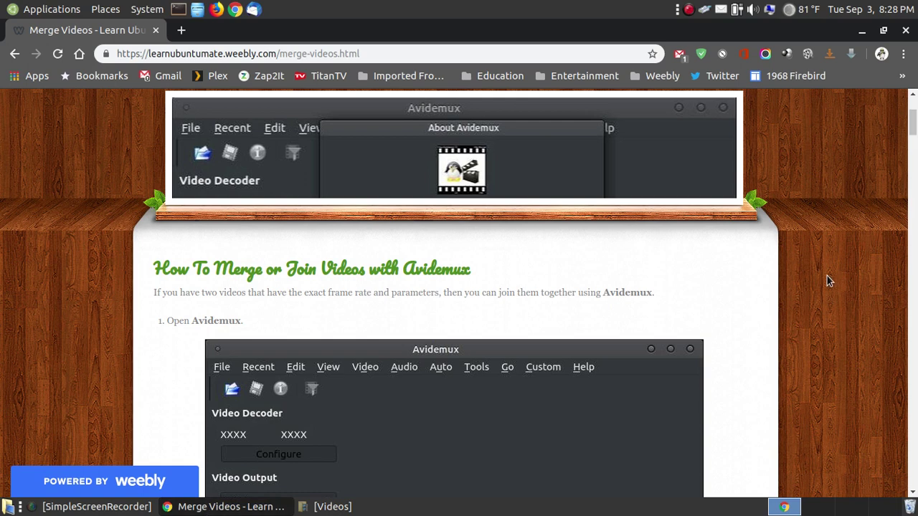